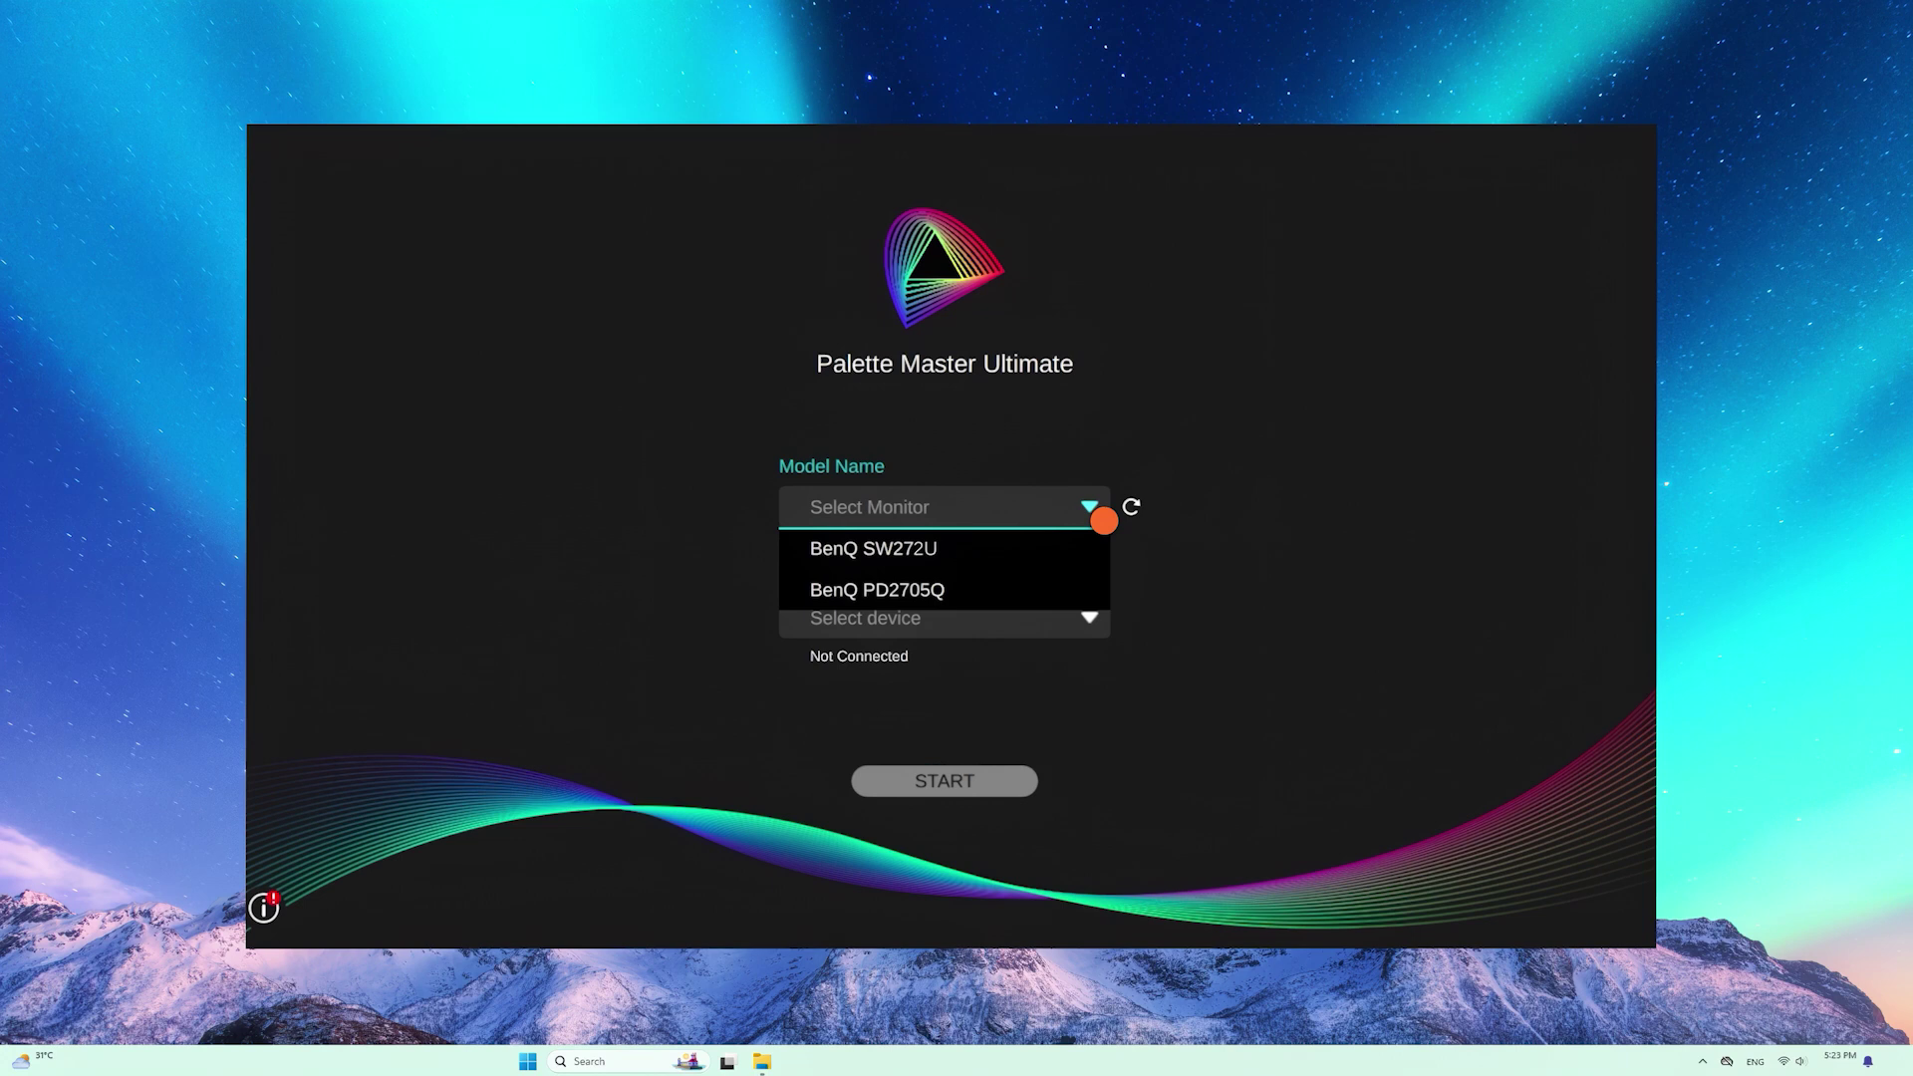
- Select the BenQ SW272U monitor with the i1Display Pro calibrator and start calibration
{"action": "left_click", "coordinate": [1089, 543]}
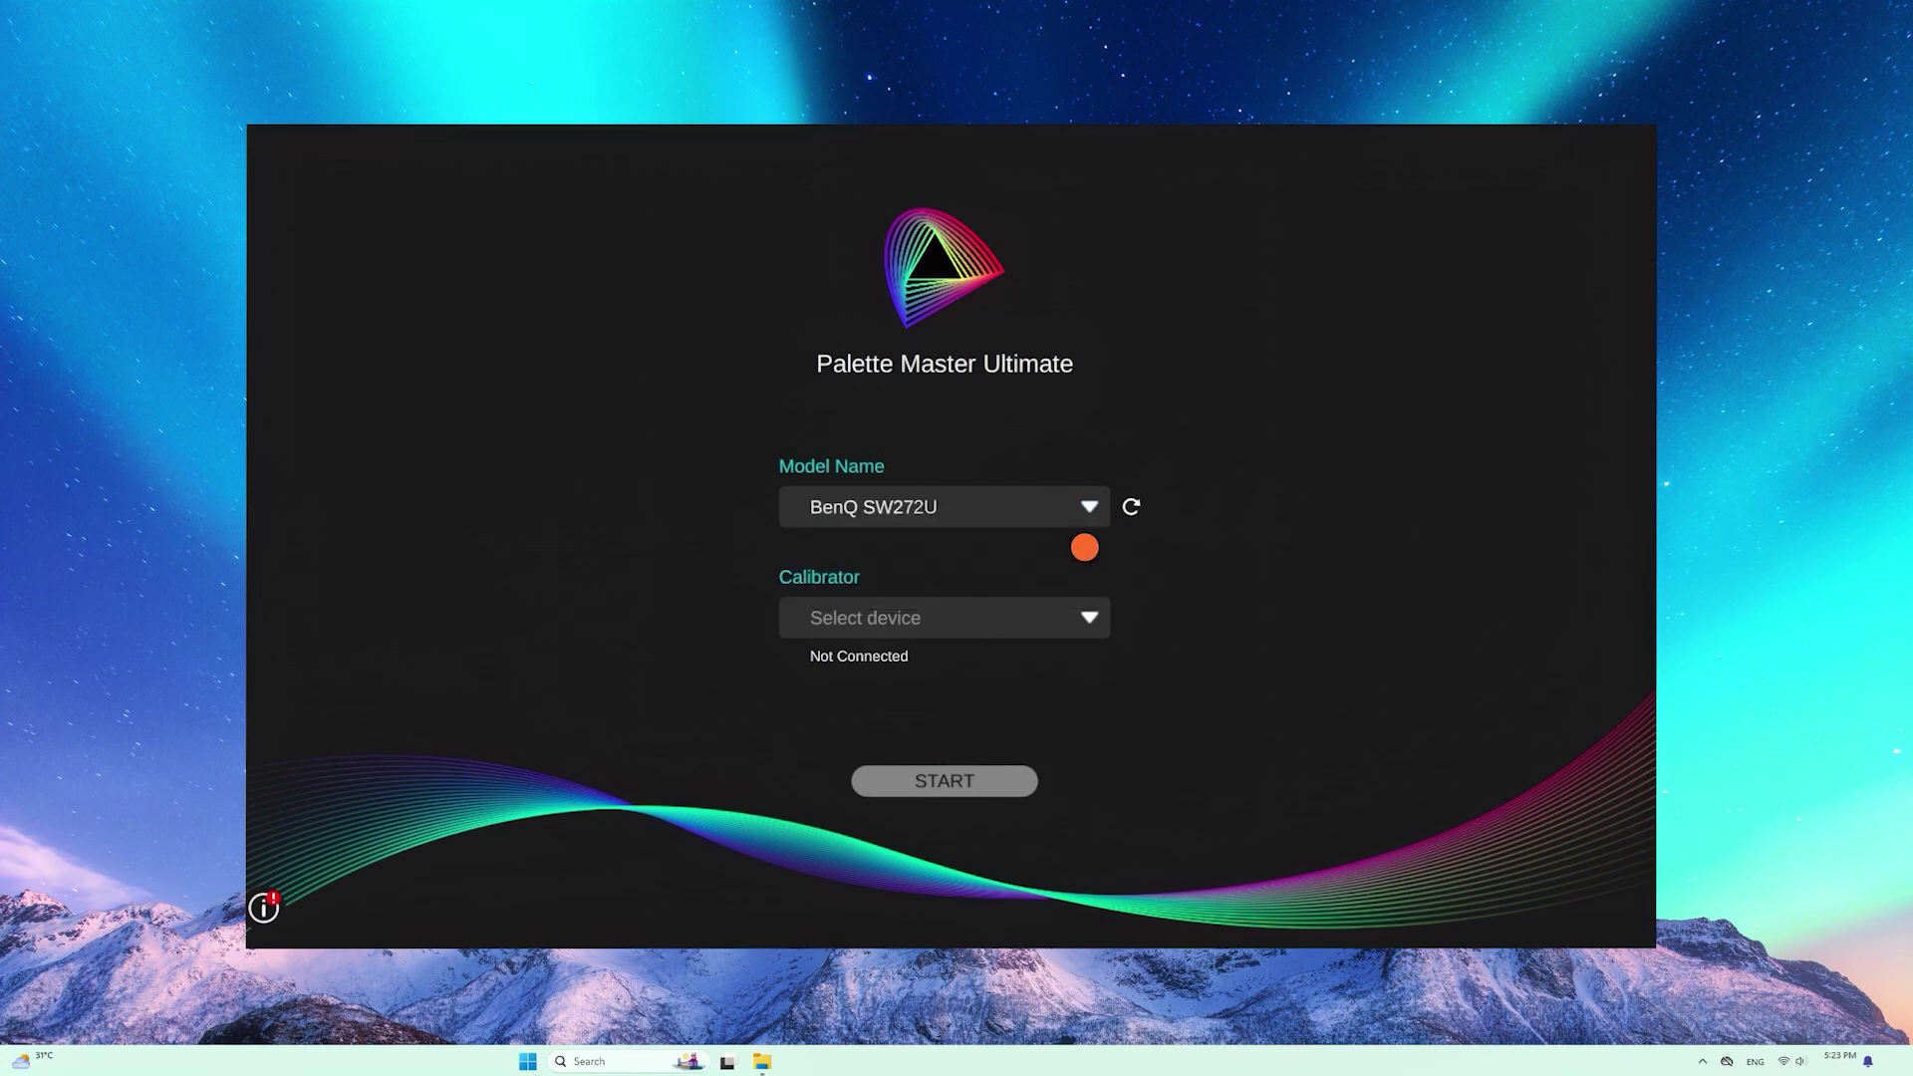
{"action": "left_click", "coordinate": [1084, 614]}
{"action": "left_click", "coordinate": [1071, 656]}
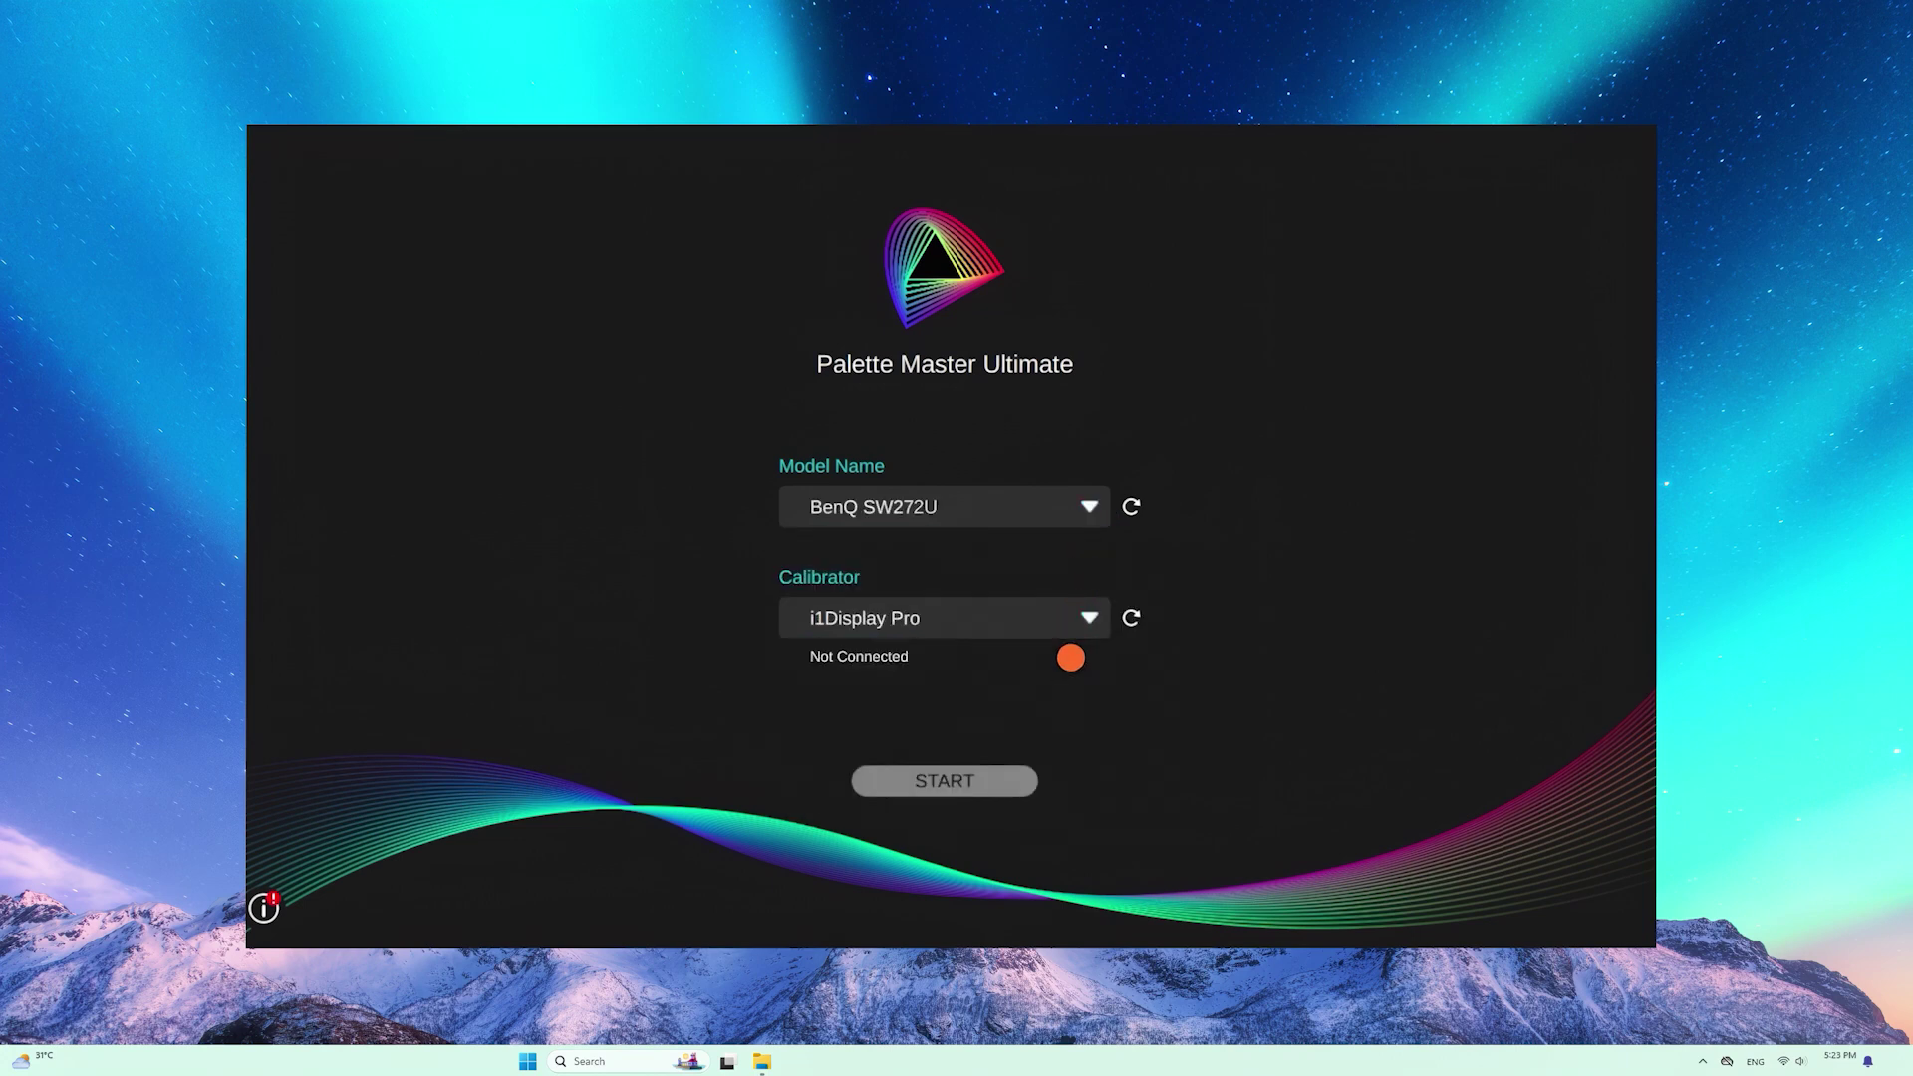
{"action": "left_click", "coordinate": [1026, 781]}
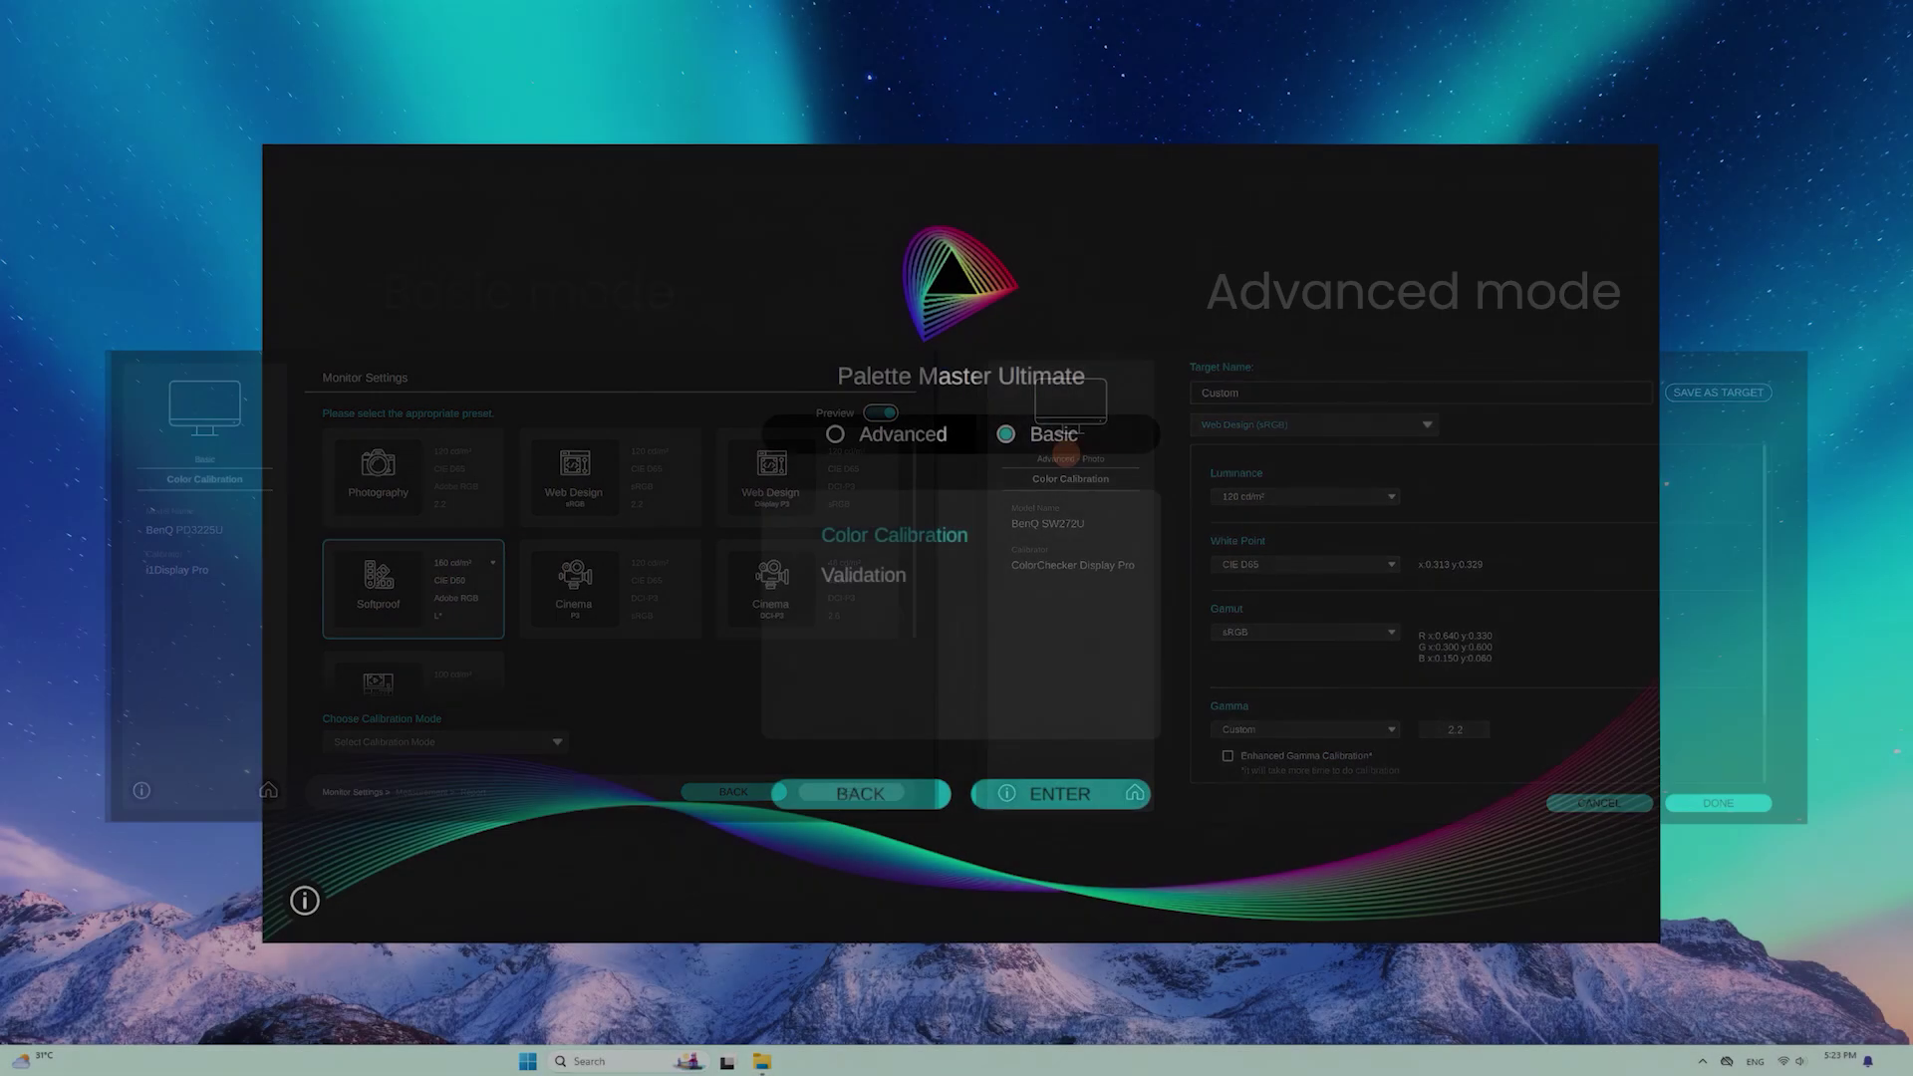
- Start an Advanced Color Calibration using the Web Design (sRGB) target
{"action": "left_click", "coordinate": [836, 436]}
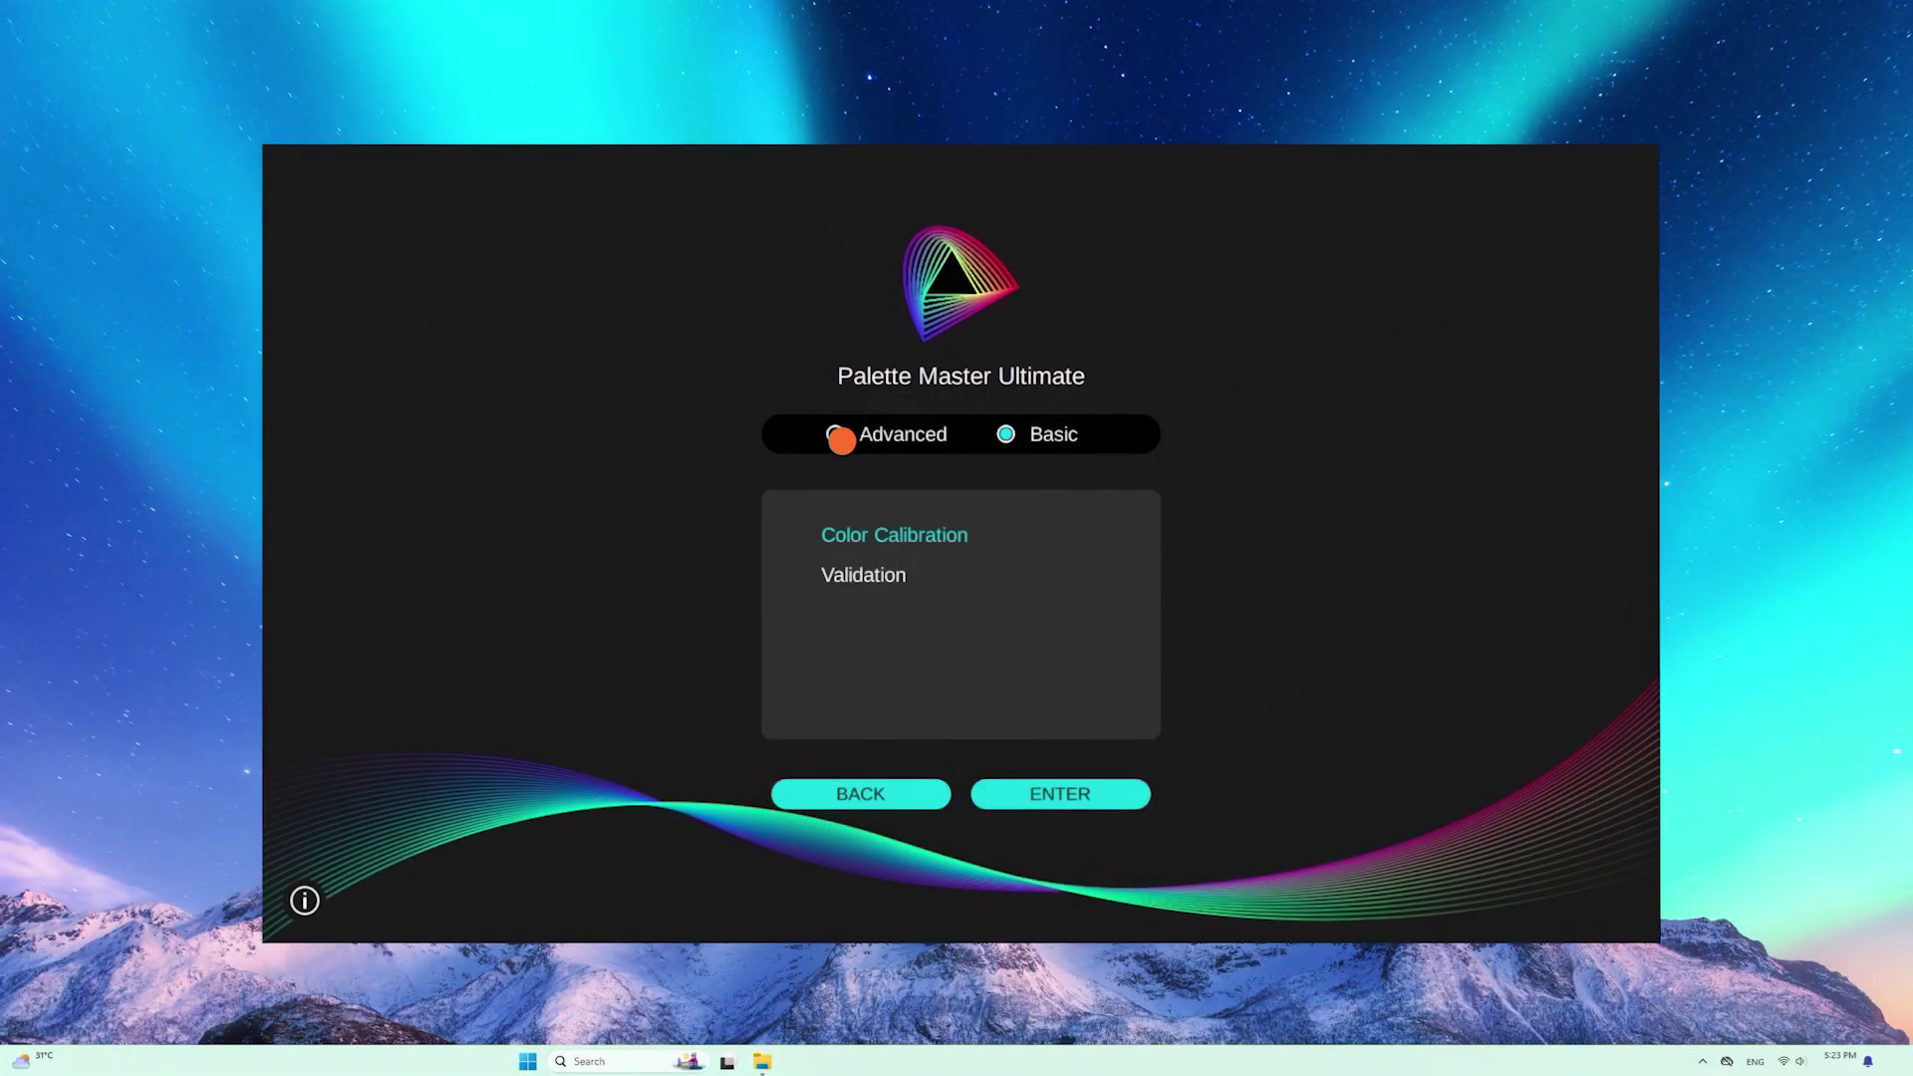
{"action": "left_click", "coordinate": [990, 787]}
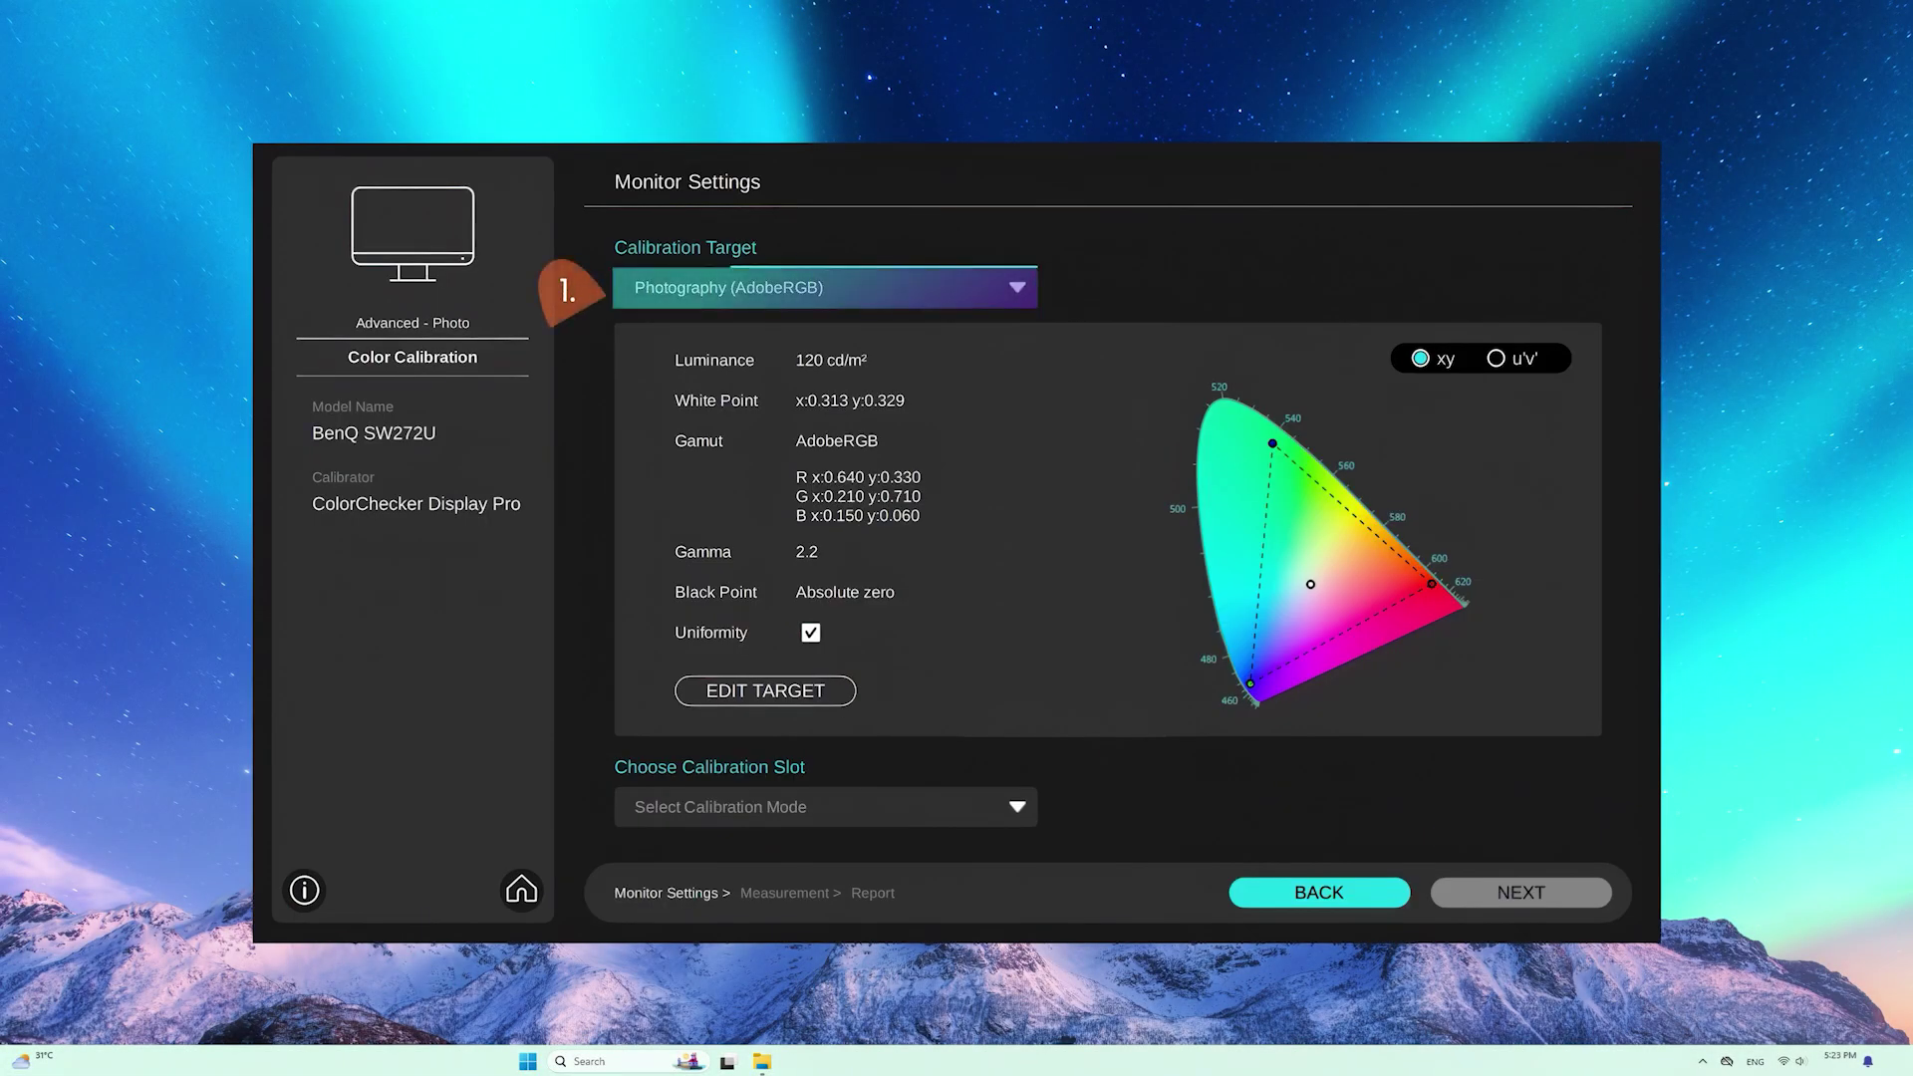
{"action": "left_click", "coordinate": [997, 303]}
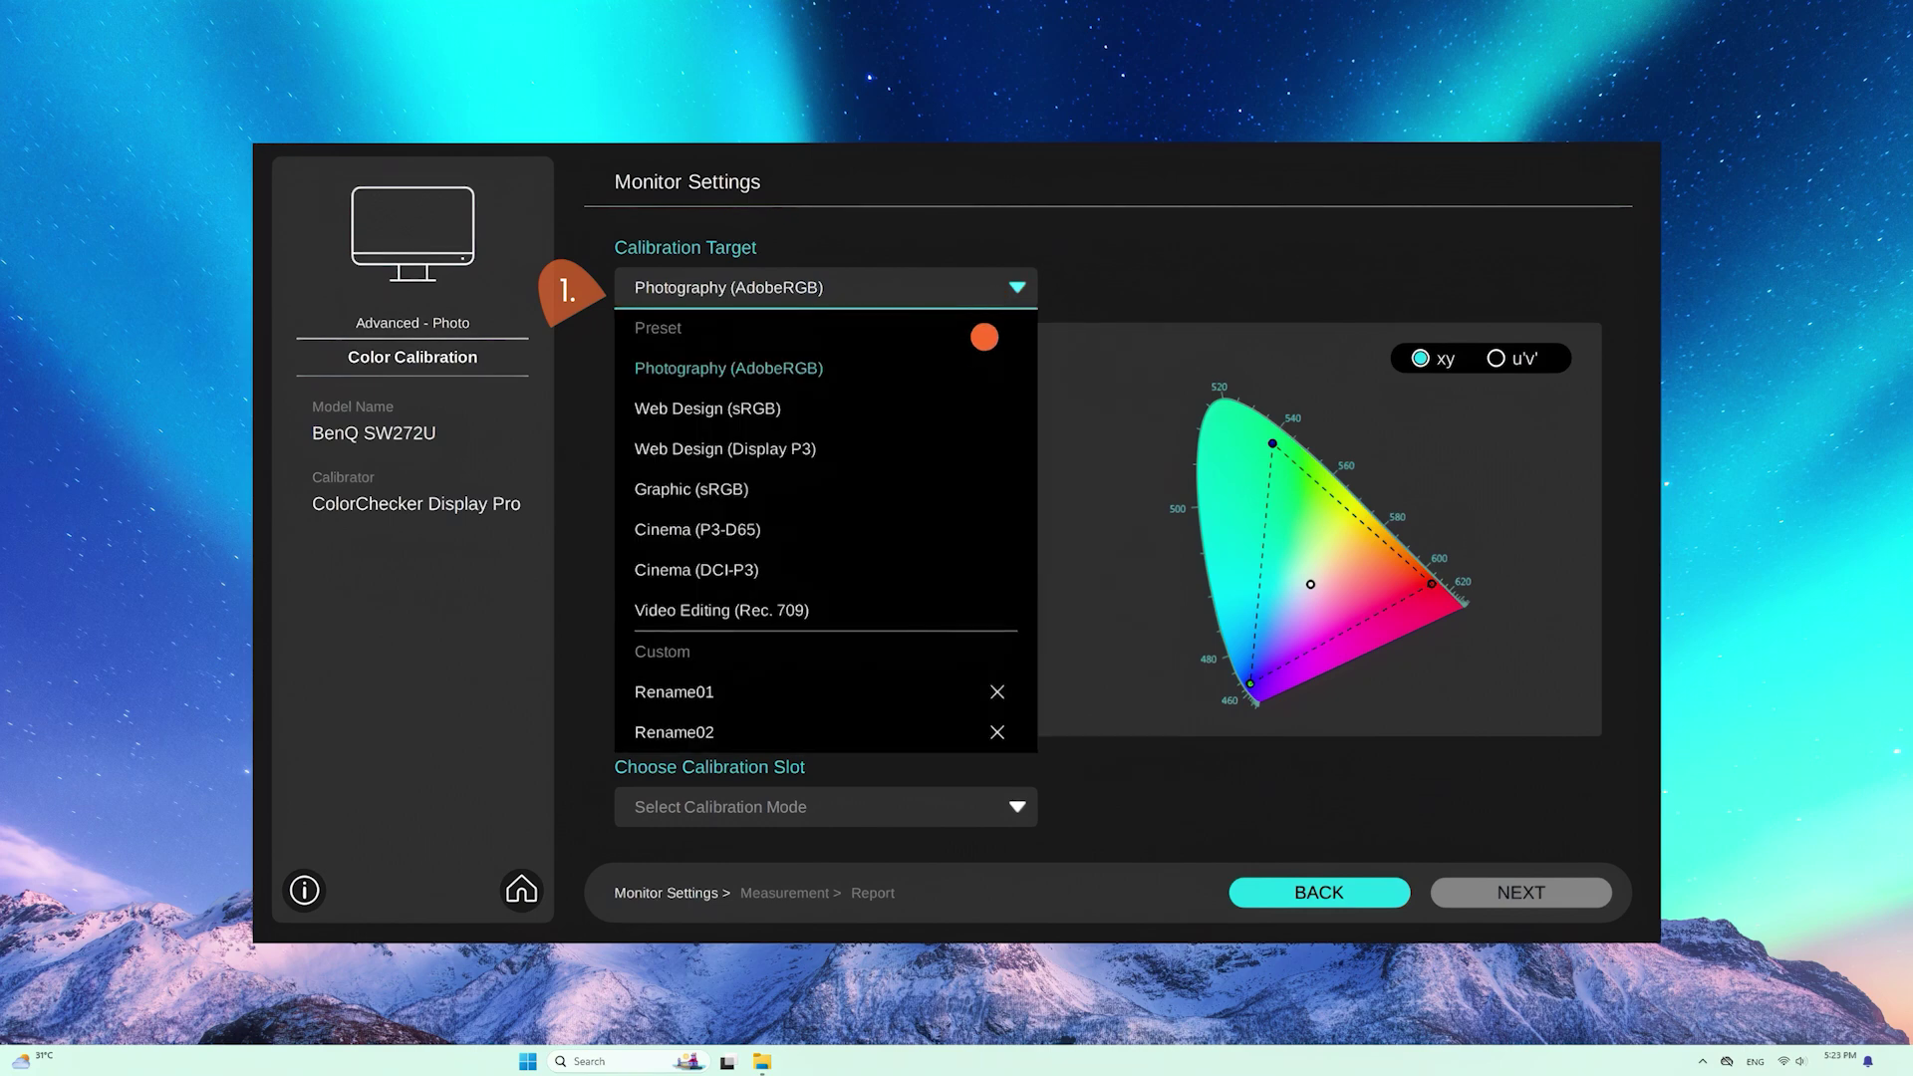
{"action": "left_click", "coordinate": [957, 409]}
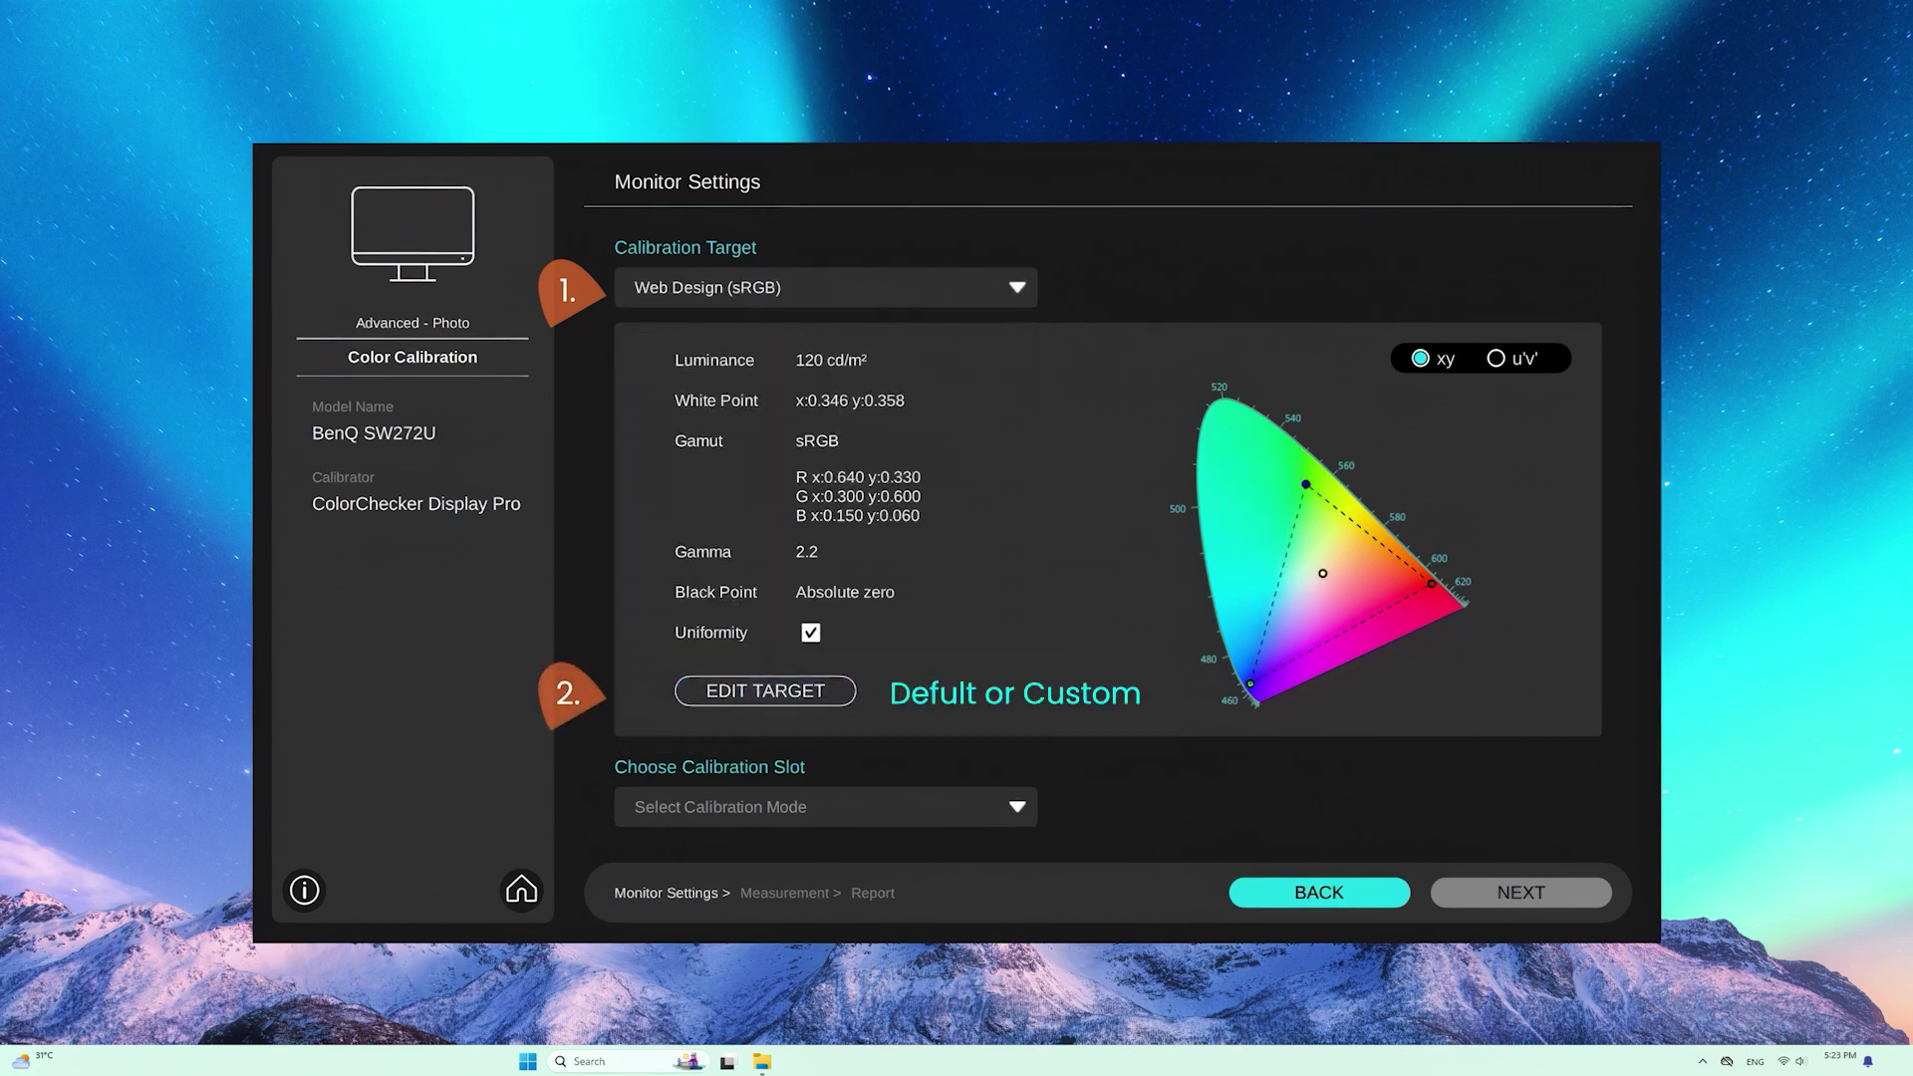
- Edit the target to Match other Monitor and choose to measure all values
{"action": "left_click", "coordinate": [835, 705]}
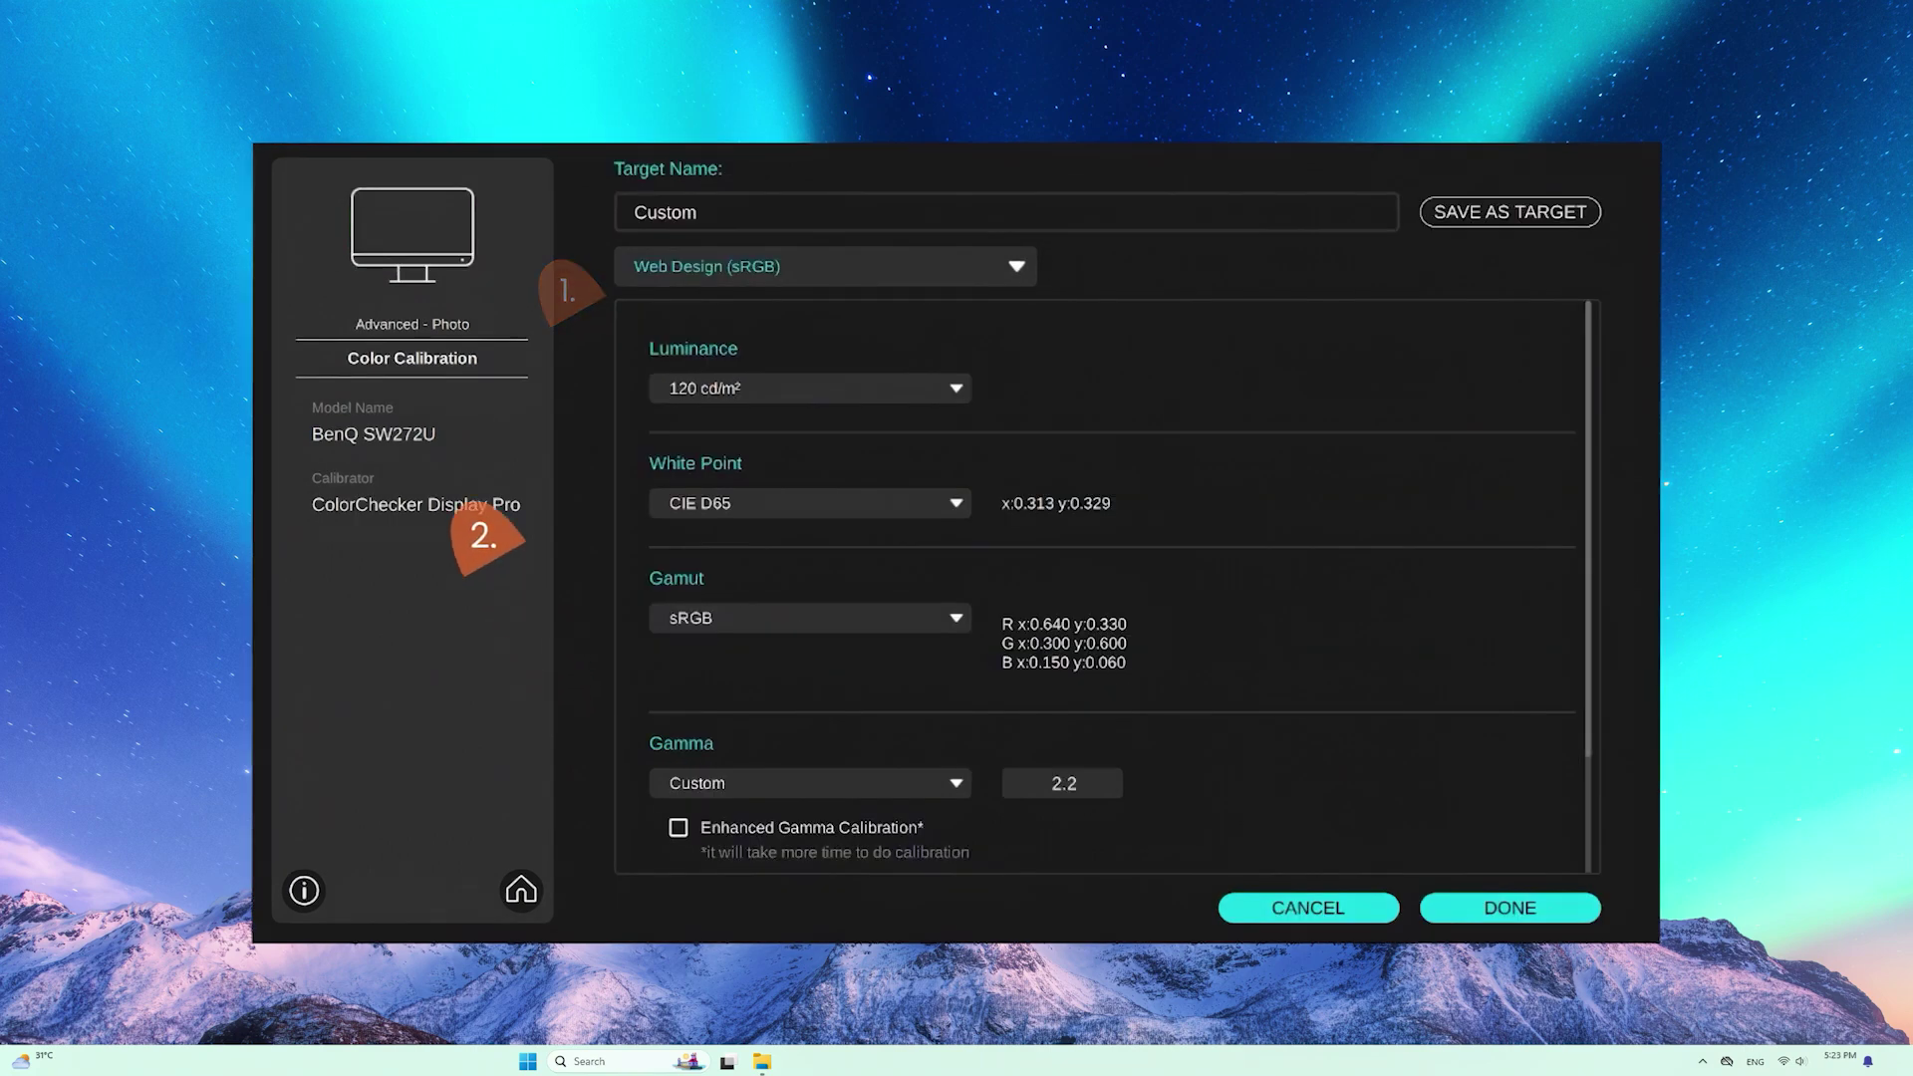
{"action": "left_click", "coordinate": [1016, 265]}
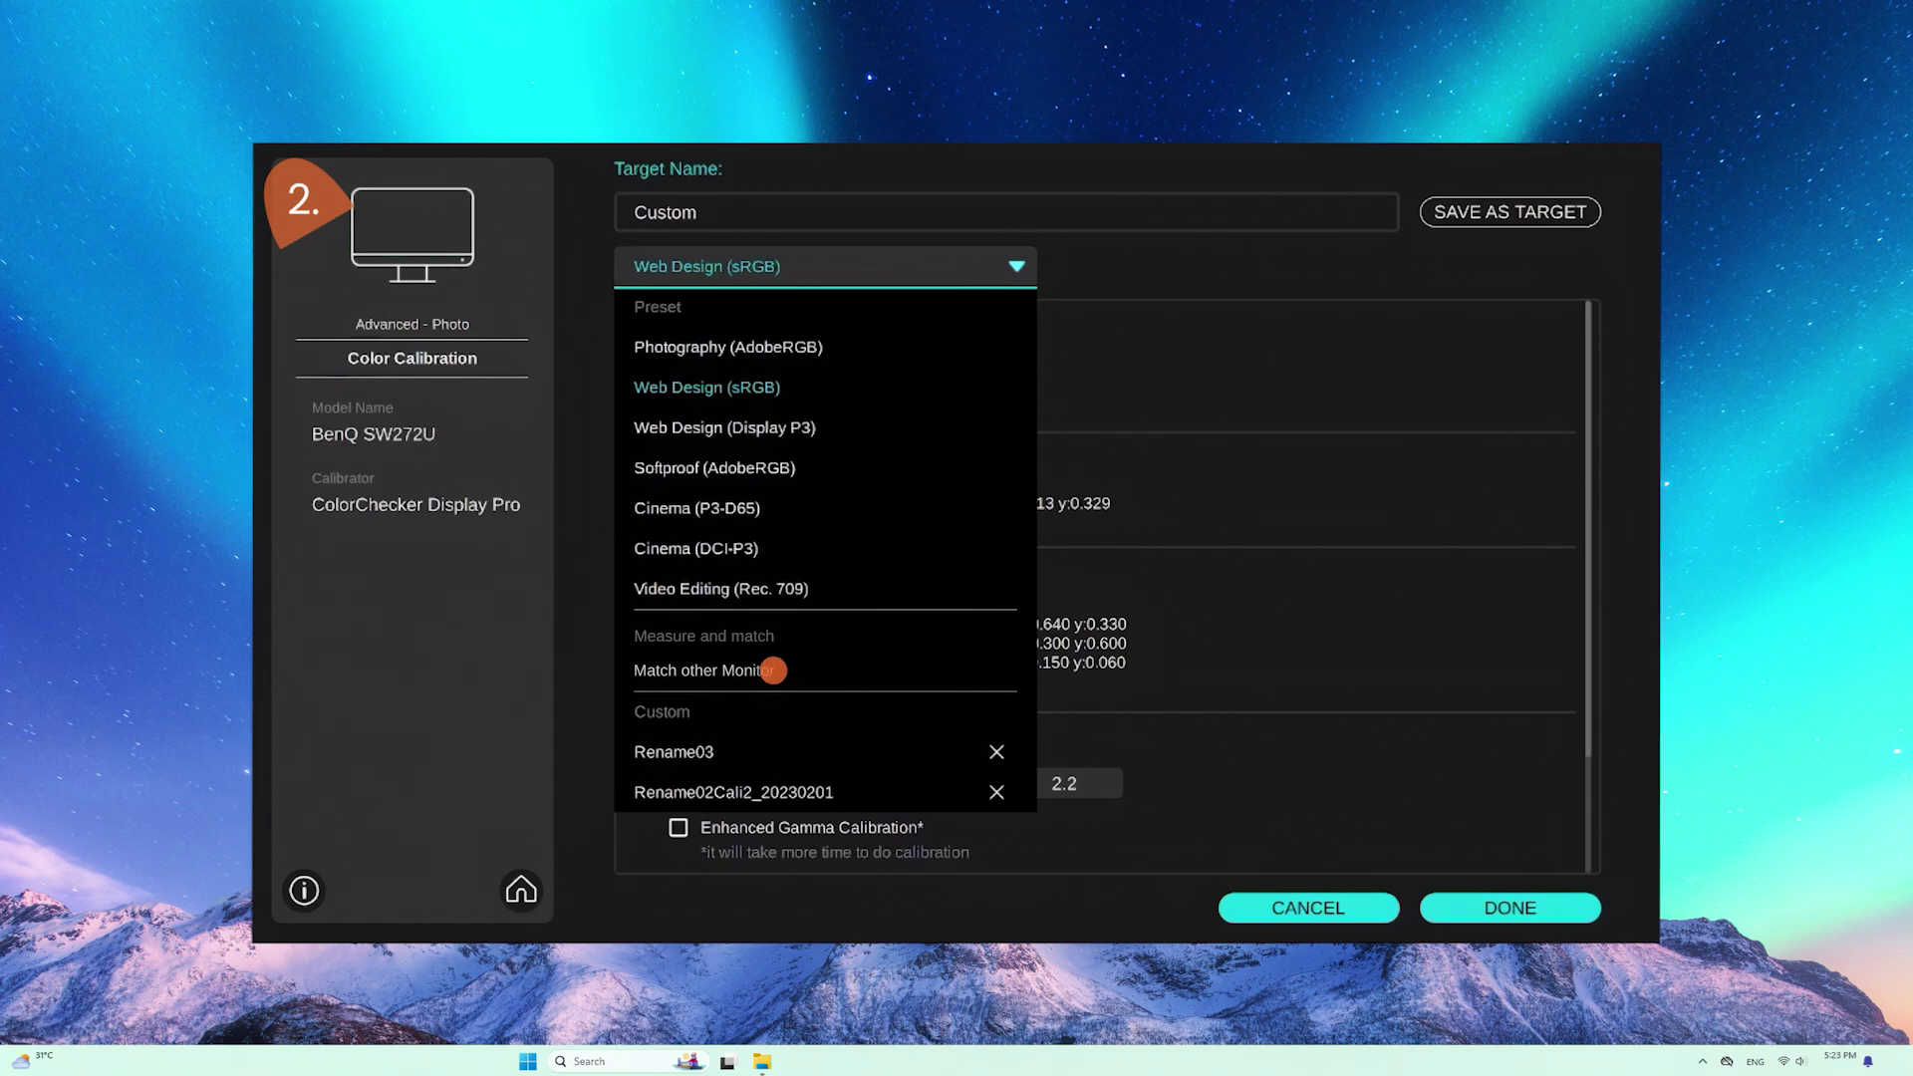
{"action": "left_click", "coordinate": [773, 671]}
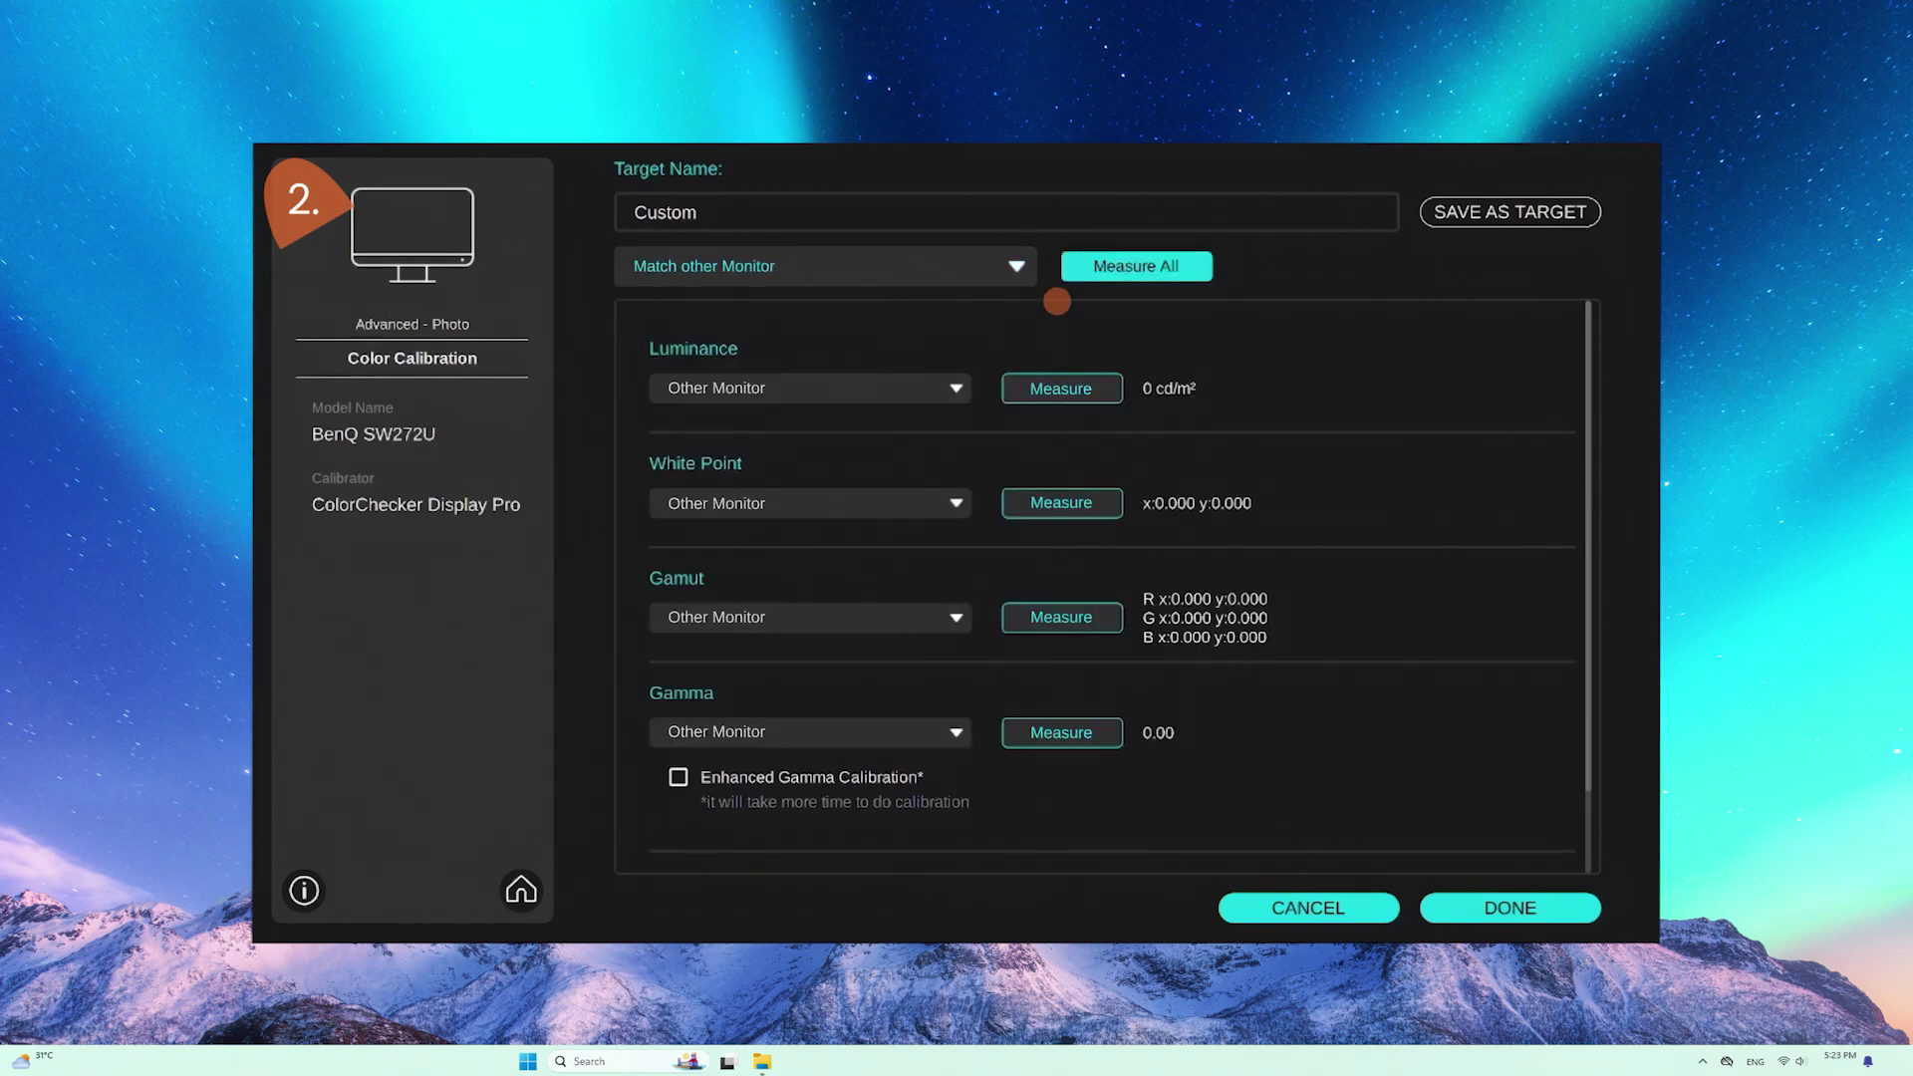
{"action": "left_click", "coordinate": [1078, 275]}
- Measure the other monitor with the measurement window placed under the calibrator
{"action": "left_click", "coordinate": [1022, 663]}
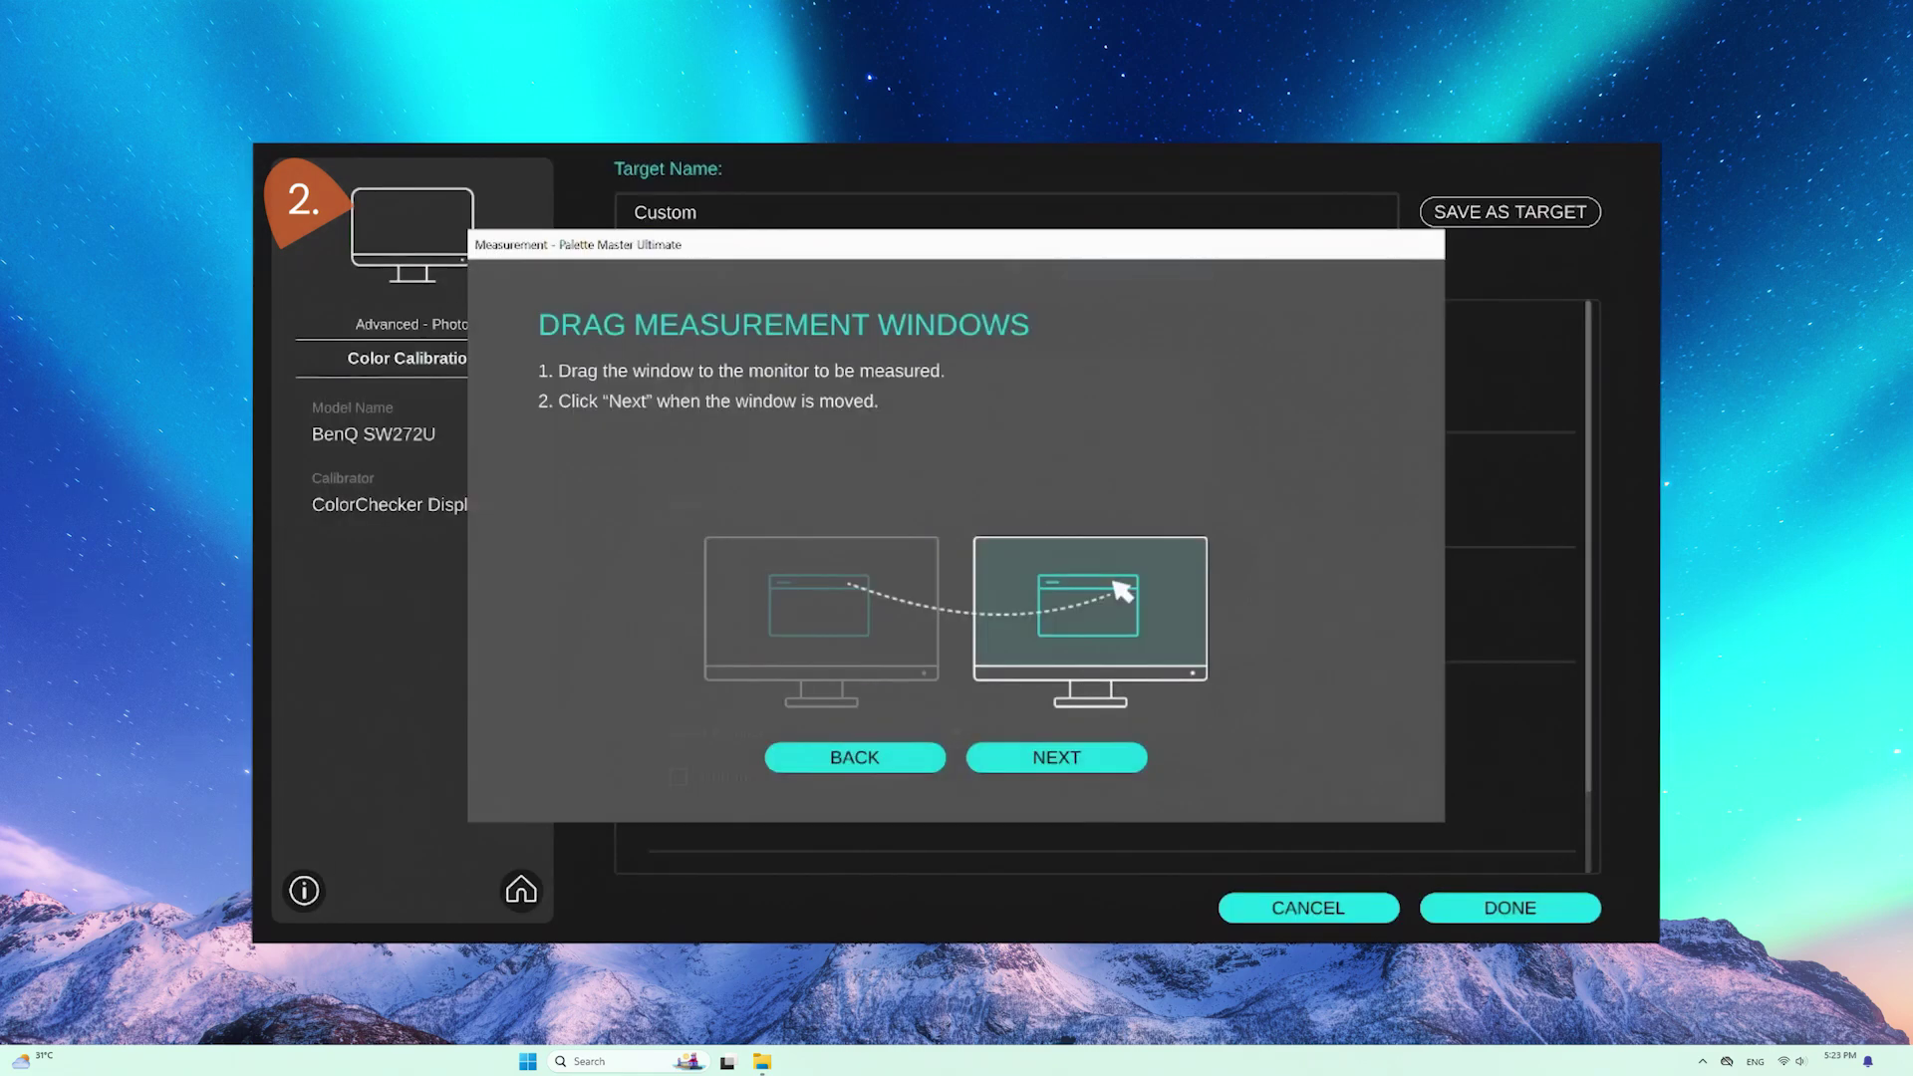
{"action": "left_click_drag", "start_coordinate": [896, 239], "coordinate": [329, 331]}
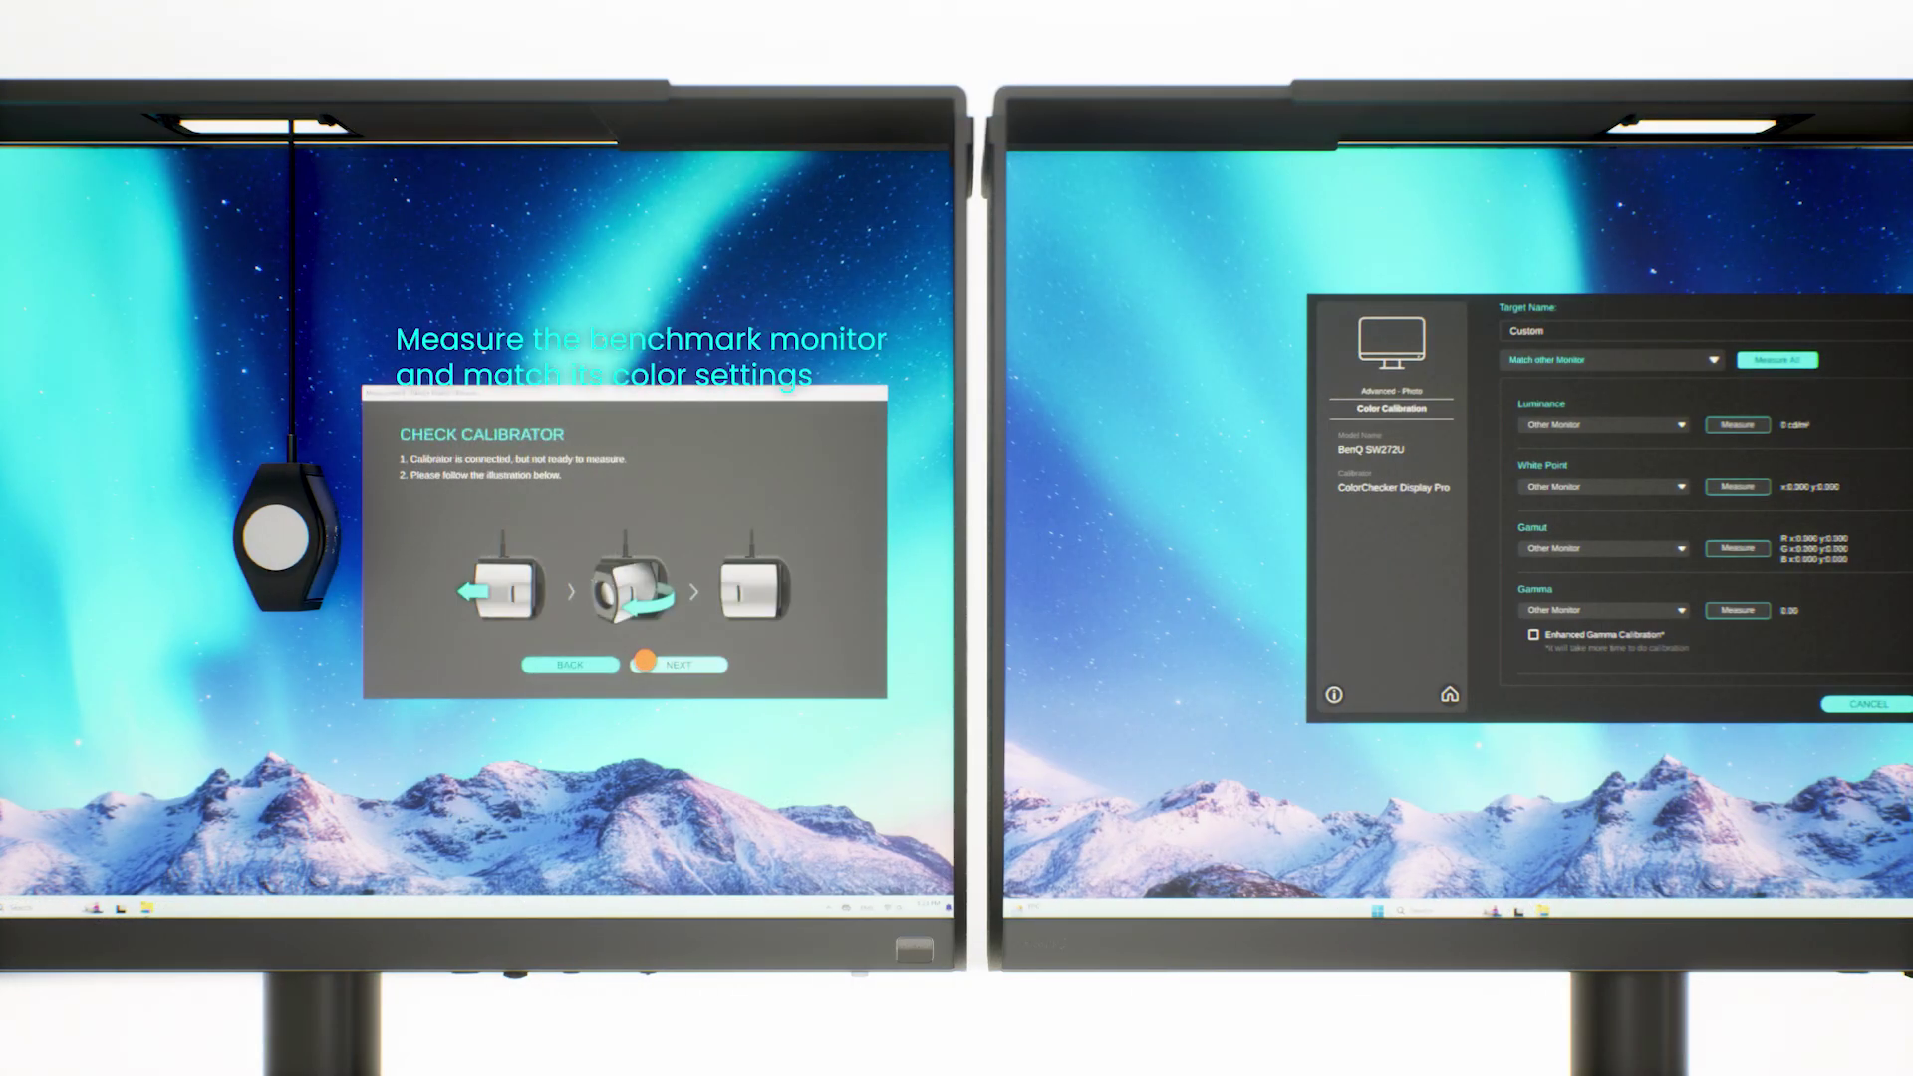
{"action": "left_click", "coordinate": [645, 662]}
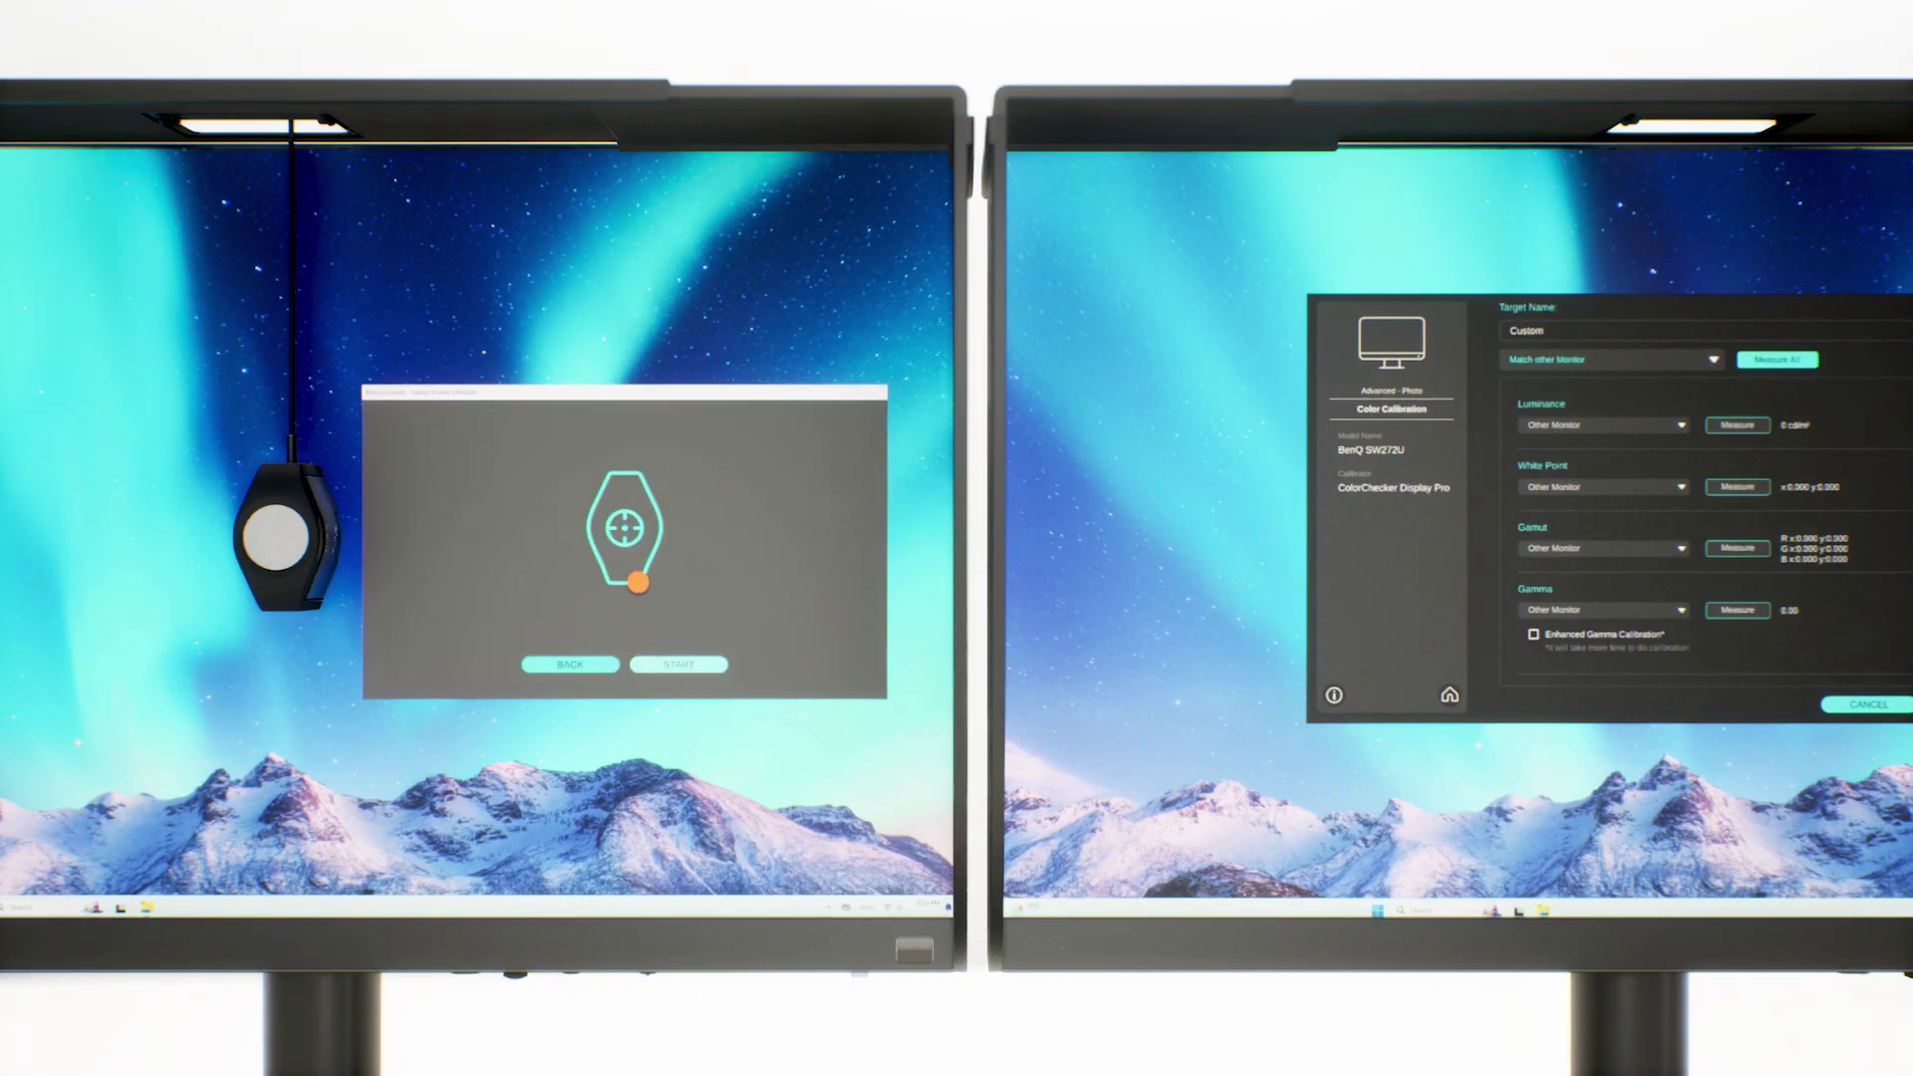
{"action": "left_click_drag", "start_coordinate": [624, 419], "coordinate": [283, 418]}
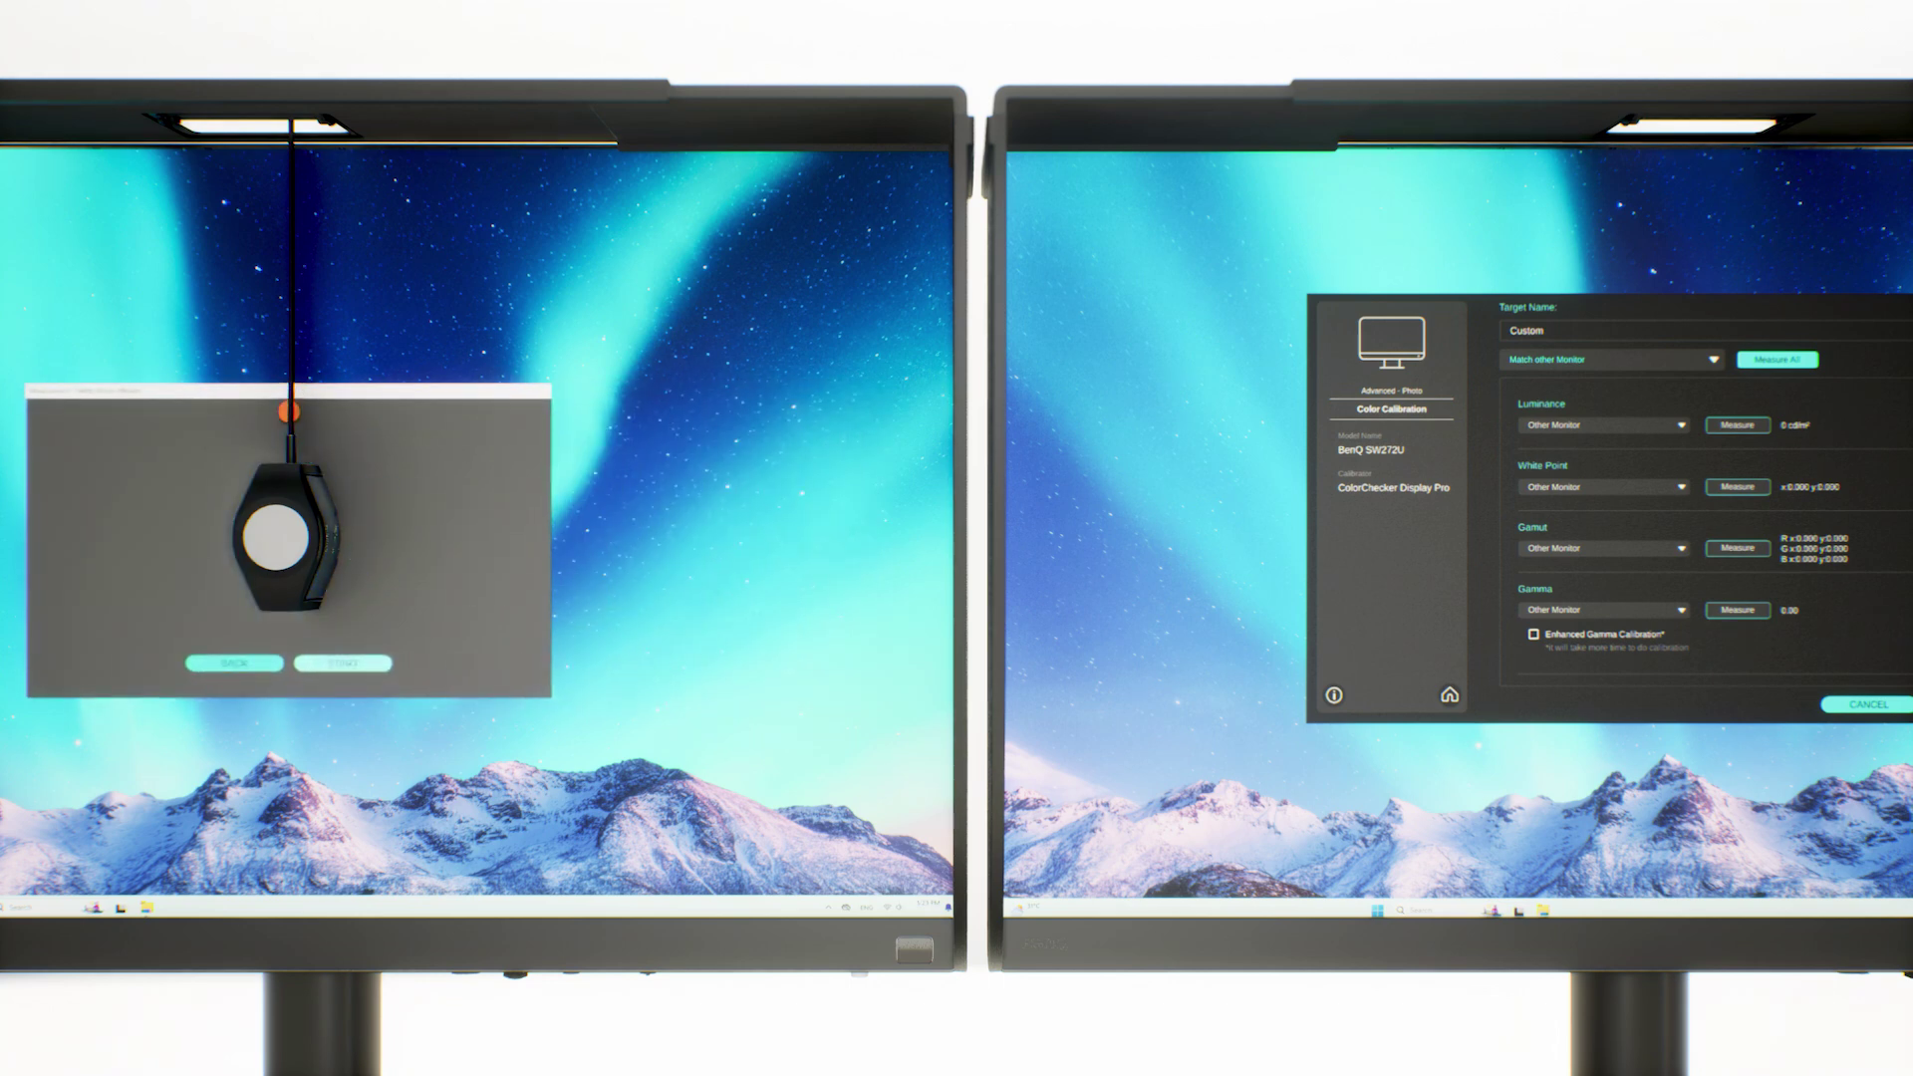
{"action": "left_click", "coordinate": [340, 664]}
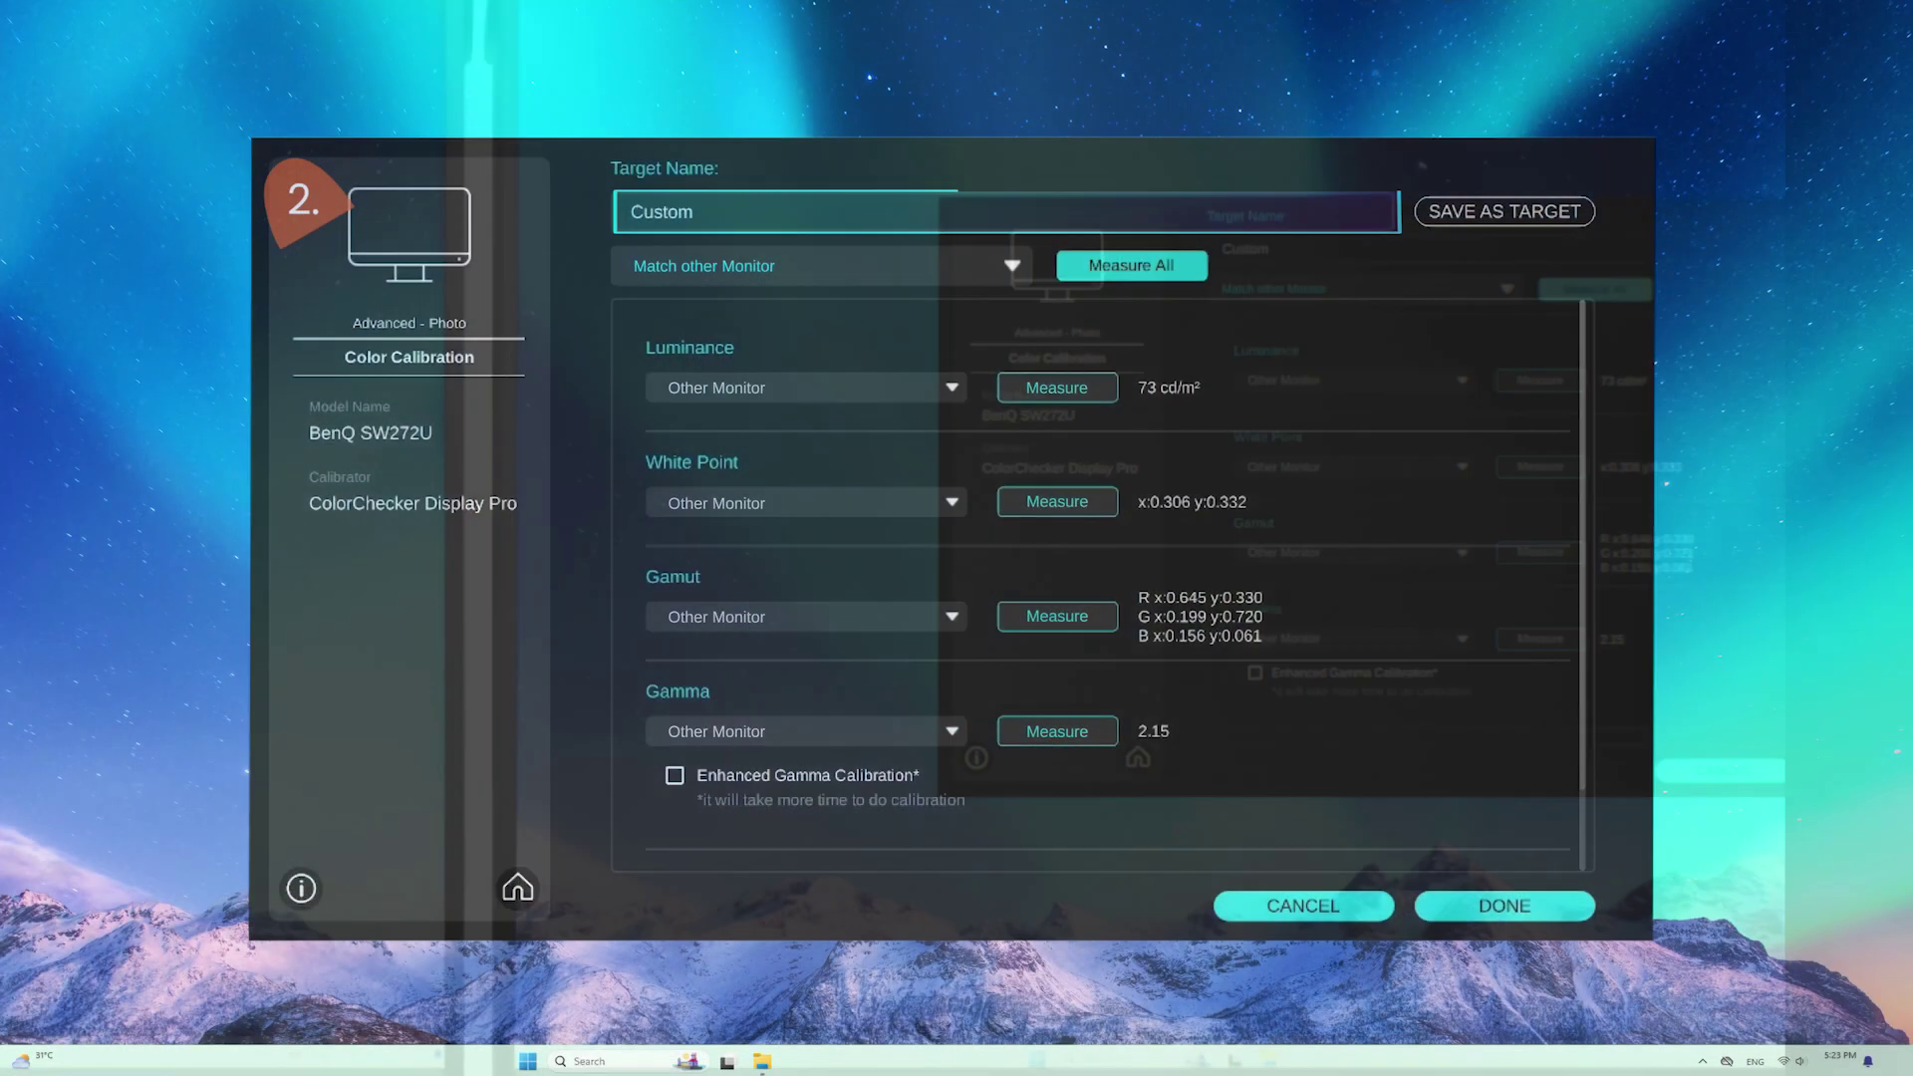
- Rename the measured target and save it as Rename01_20230330
{"action": "key", "text": "ctrl+a"}
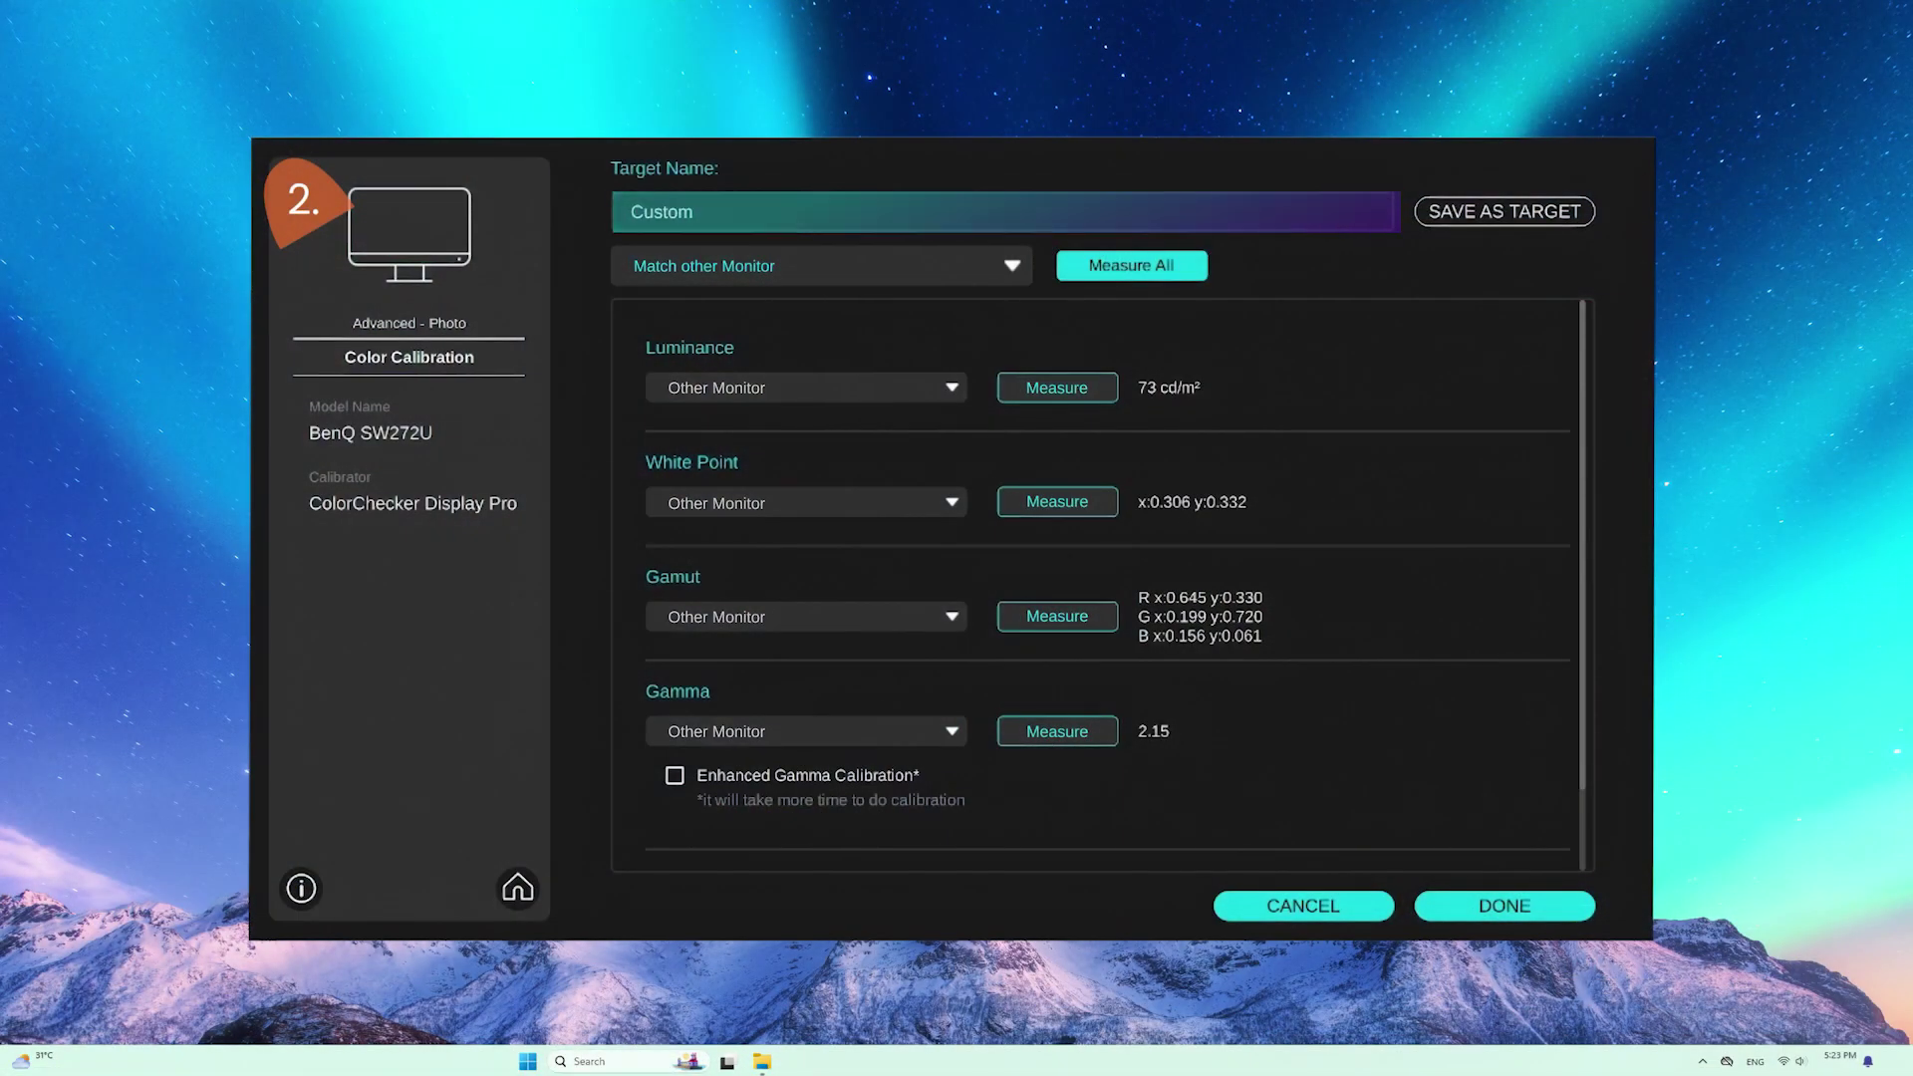
{"action": "type", "text": "Rename01"}
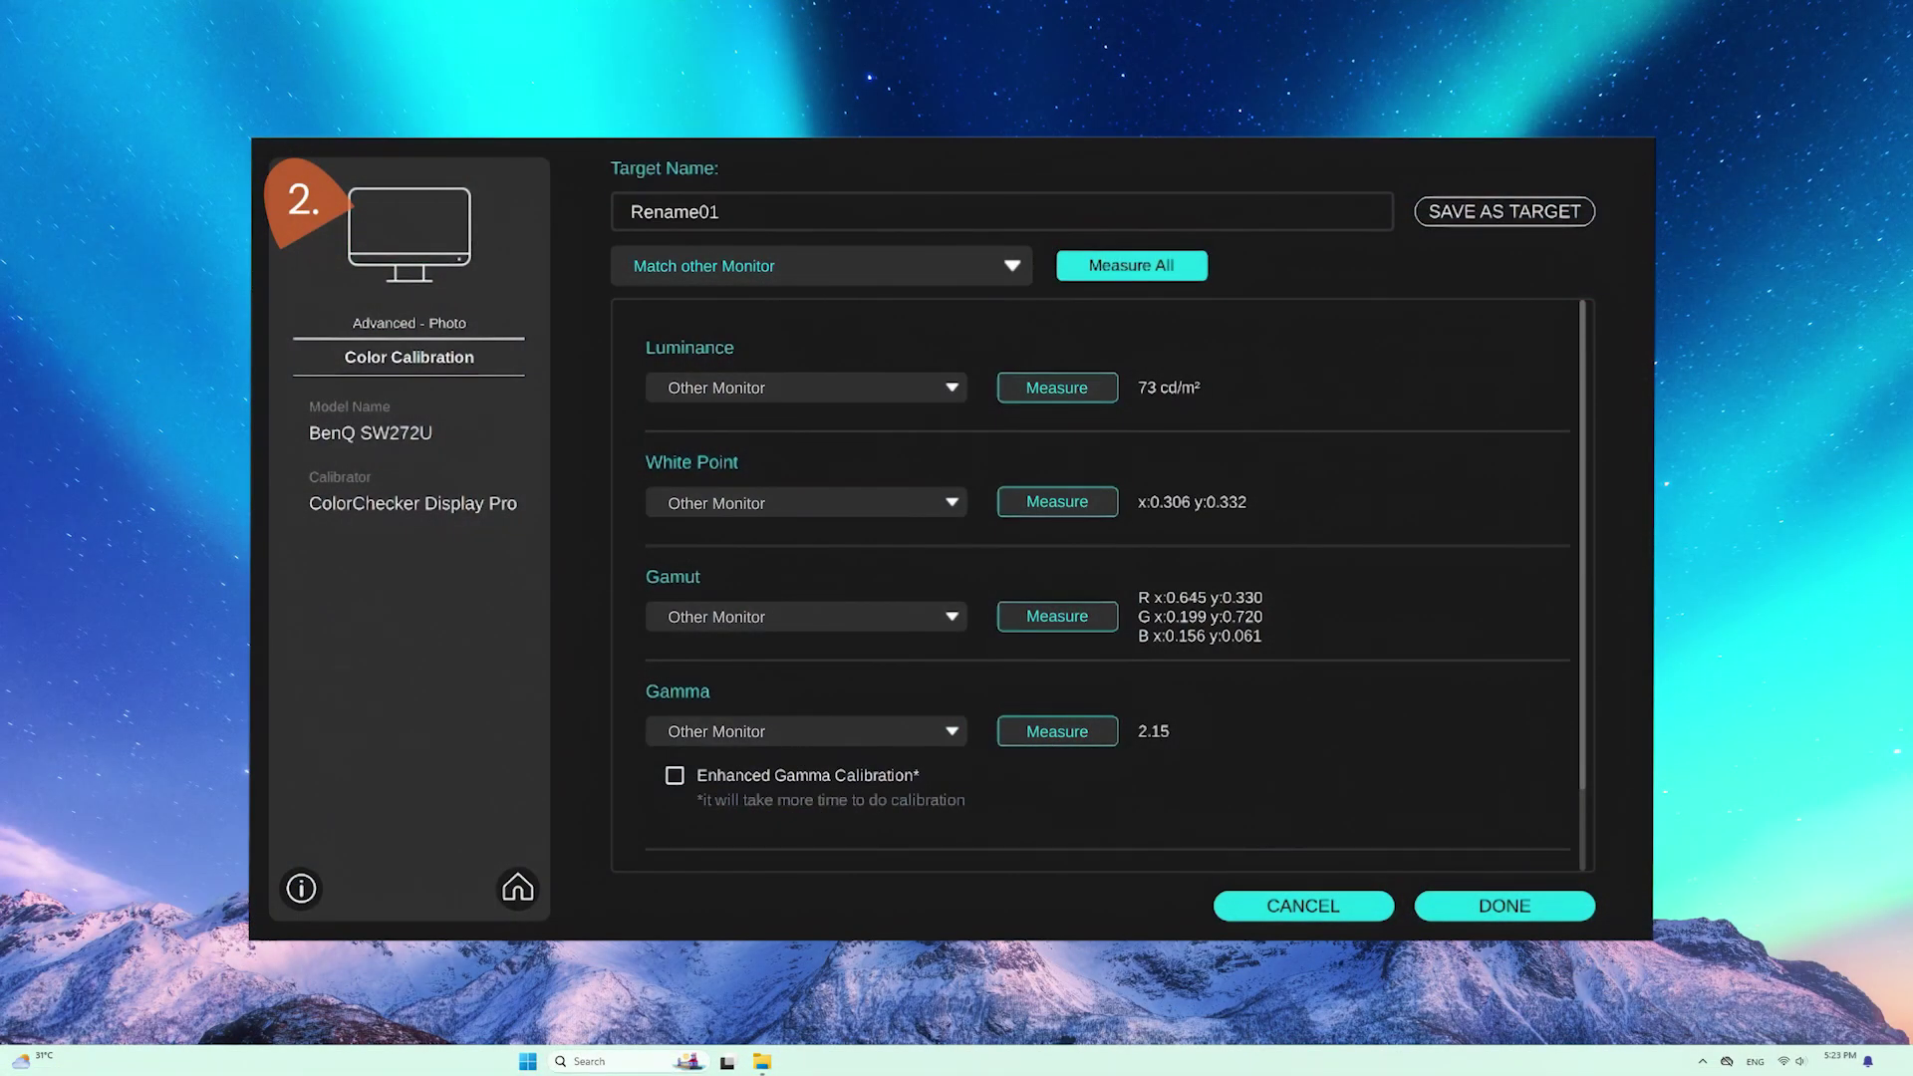
{"action": "left_click", "coordinate": [1424, 217]}
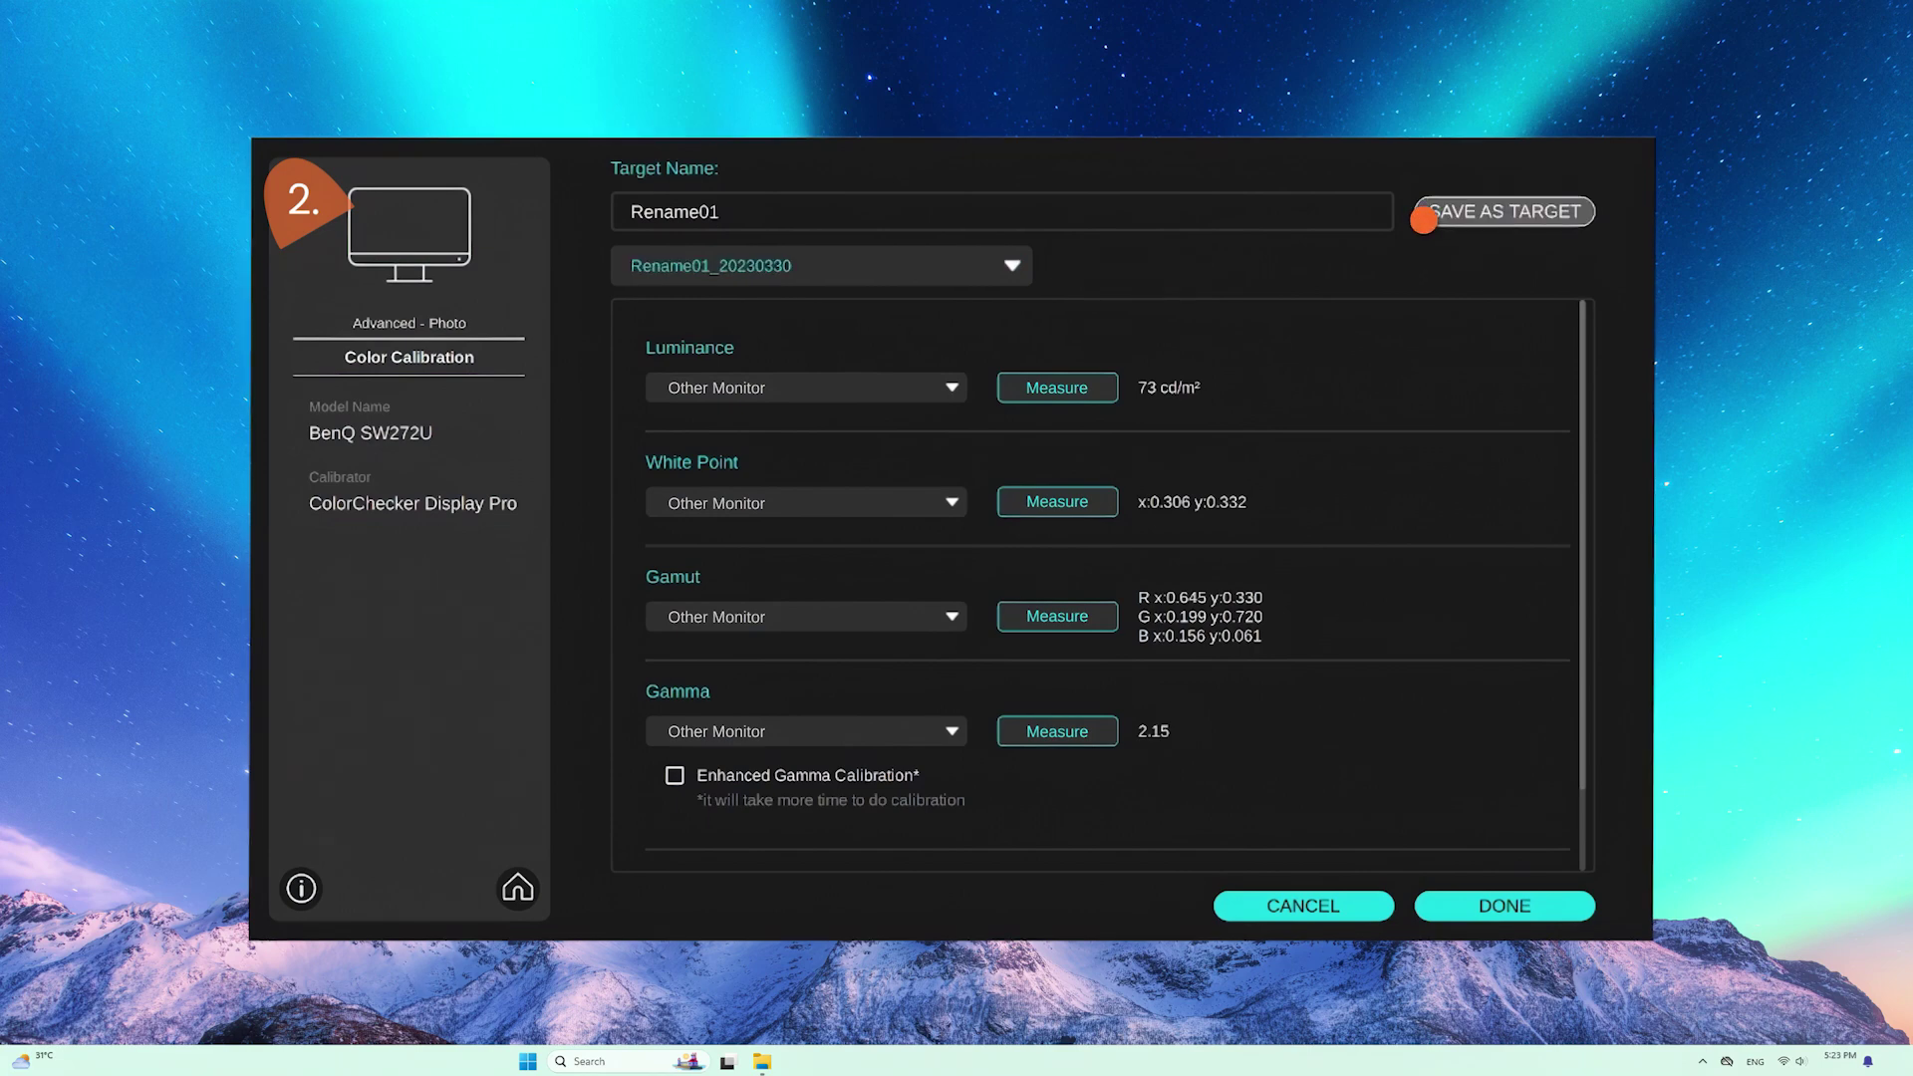
- Keep Rename01_20230330 as the calibration target and confirm it
{"action": "left_click", "coordinate": [1025, 270]}
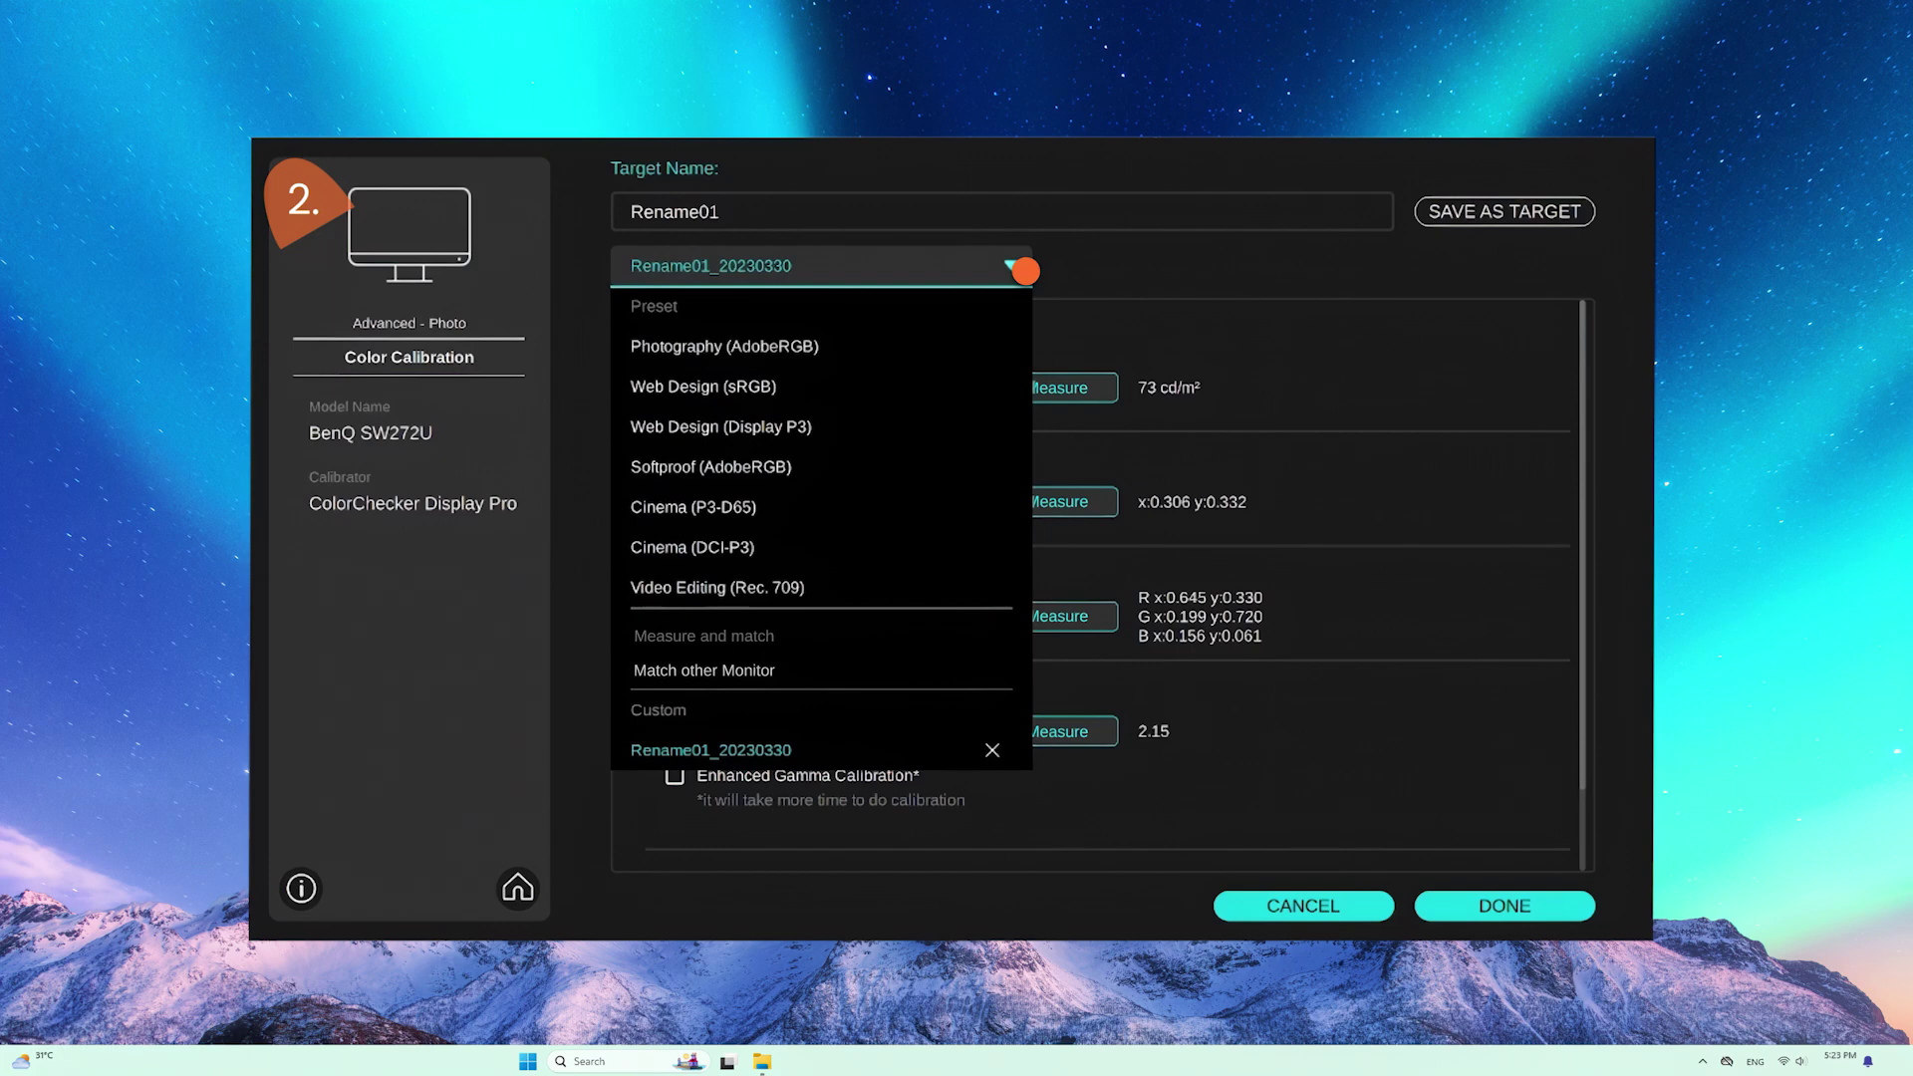
{"action": "left_click", "coordinate": [1026, 270]}
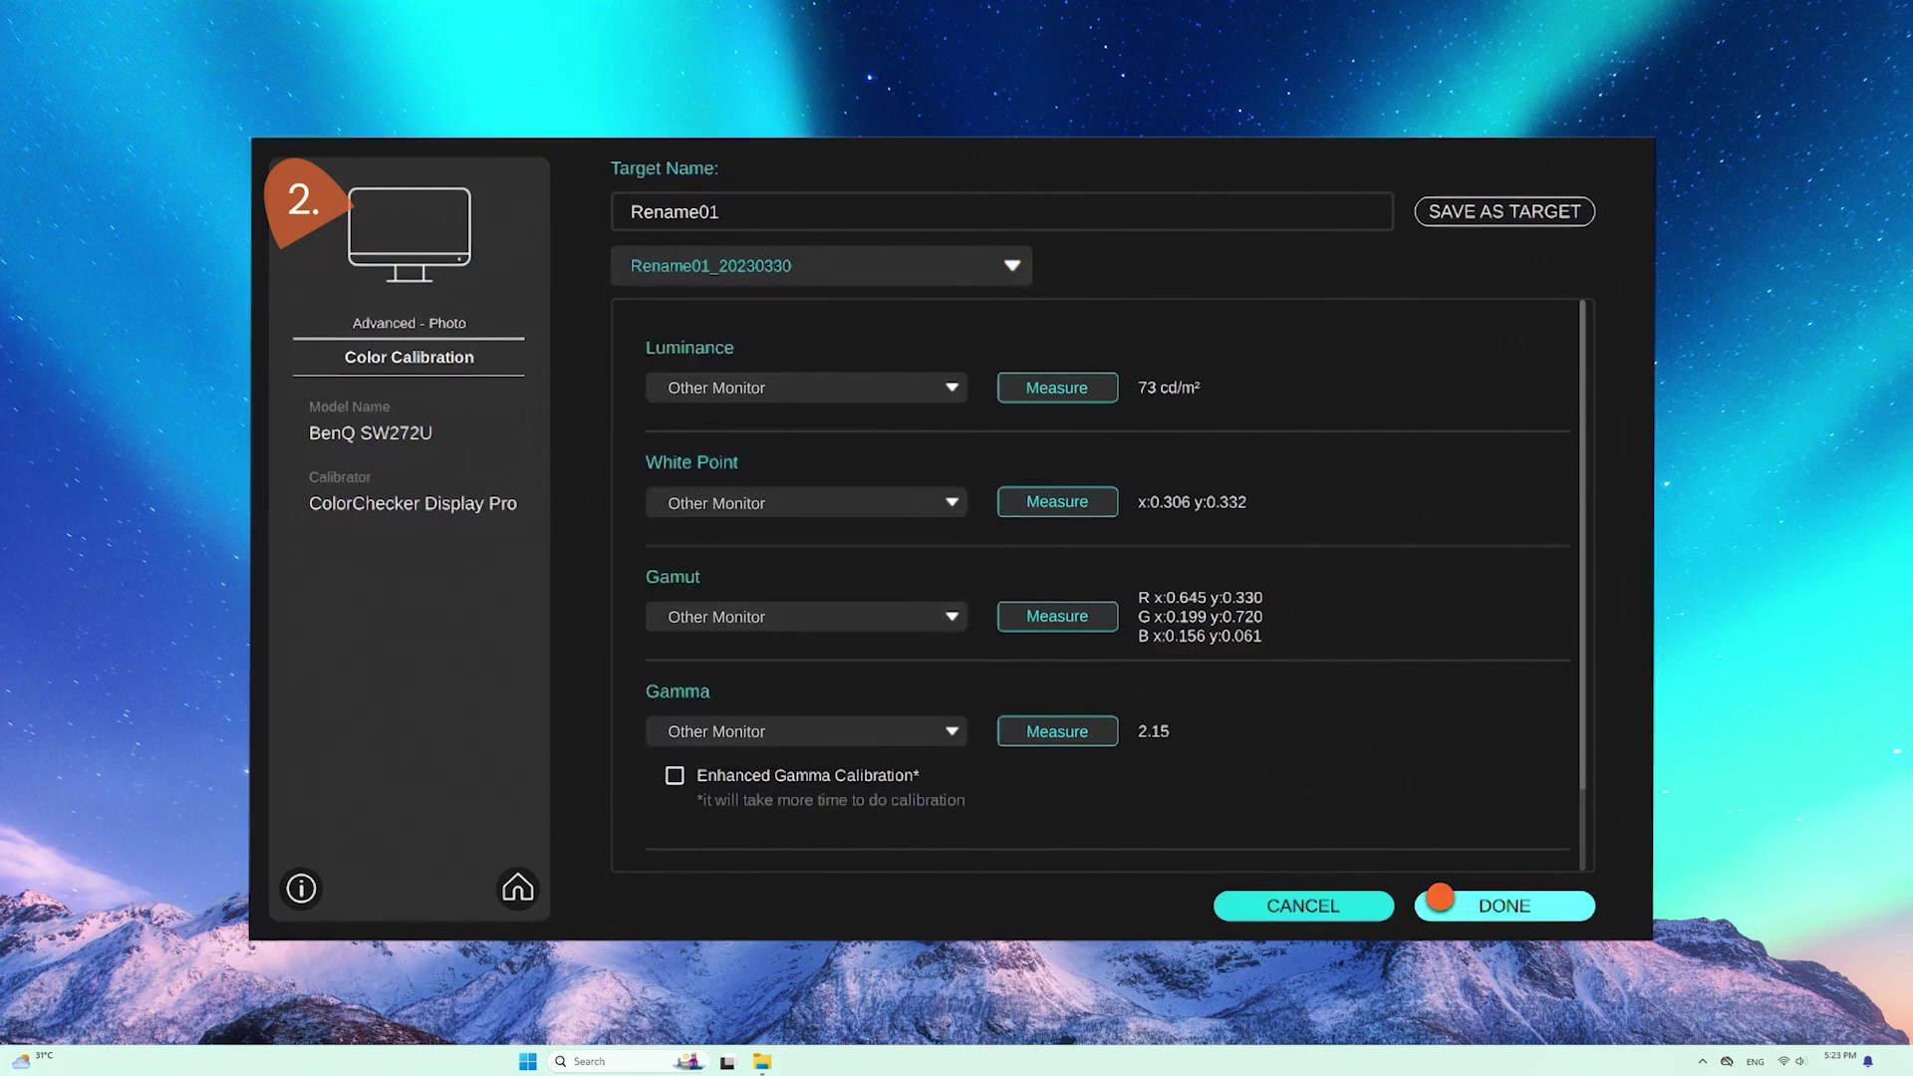
{"action": "left_click", "coordinate": [1441, 900]}
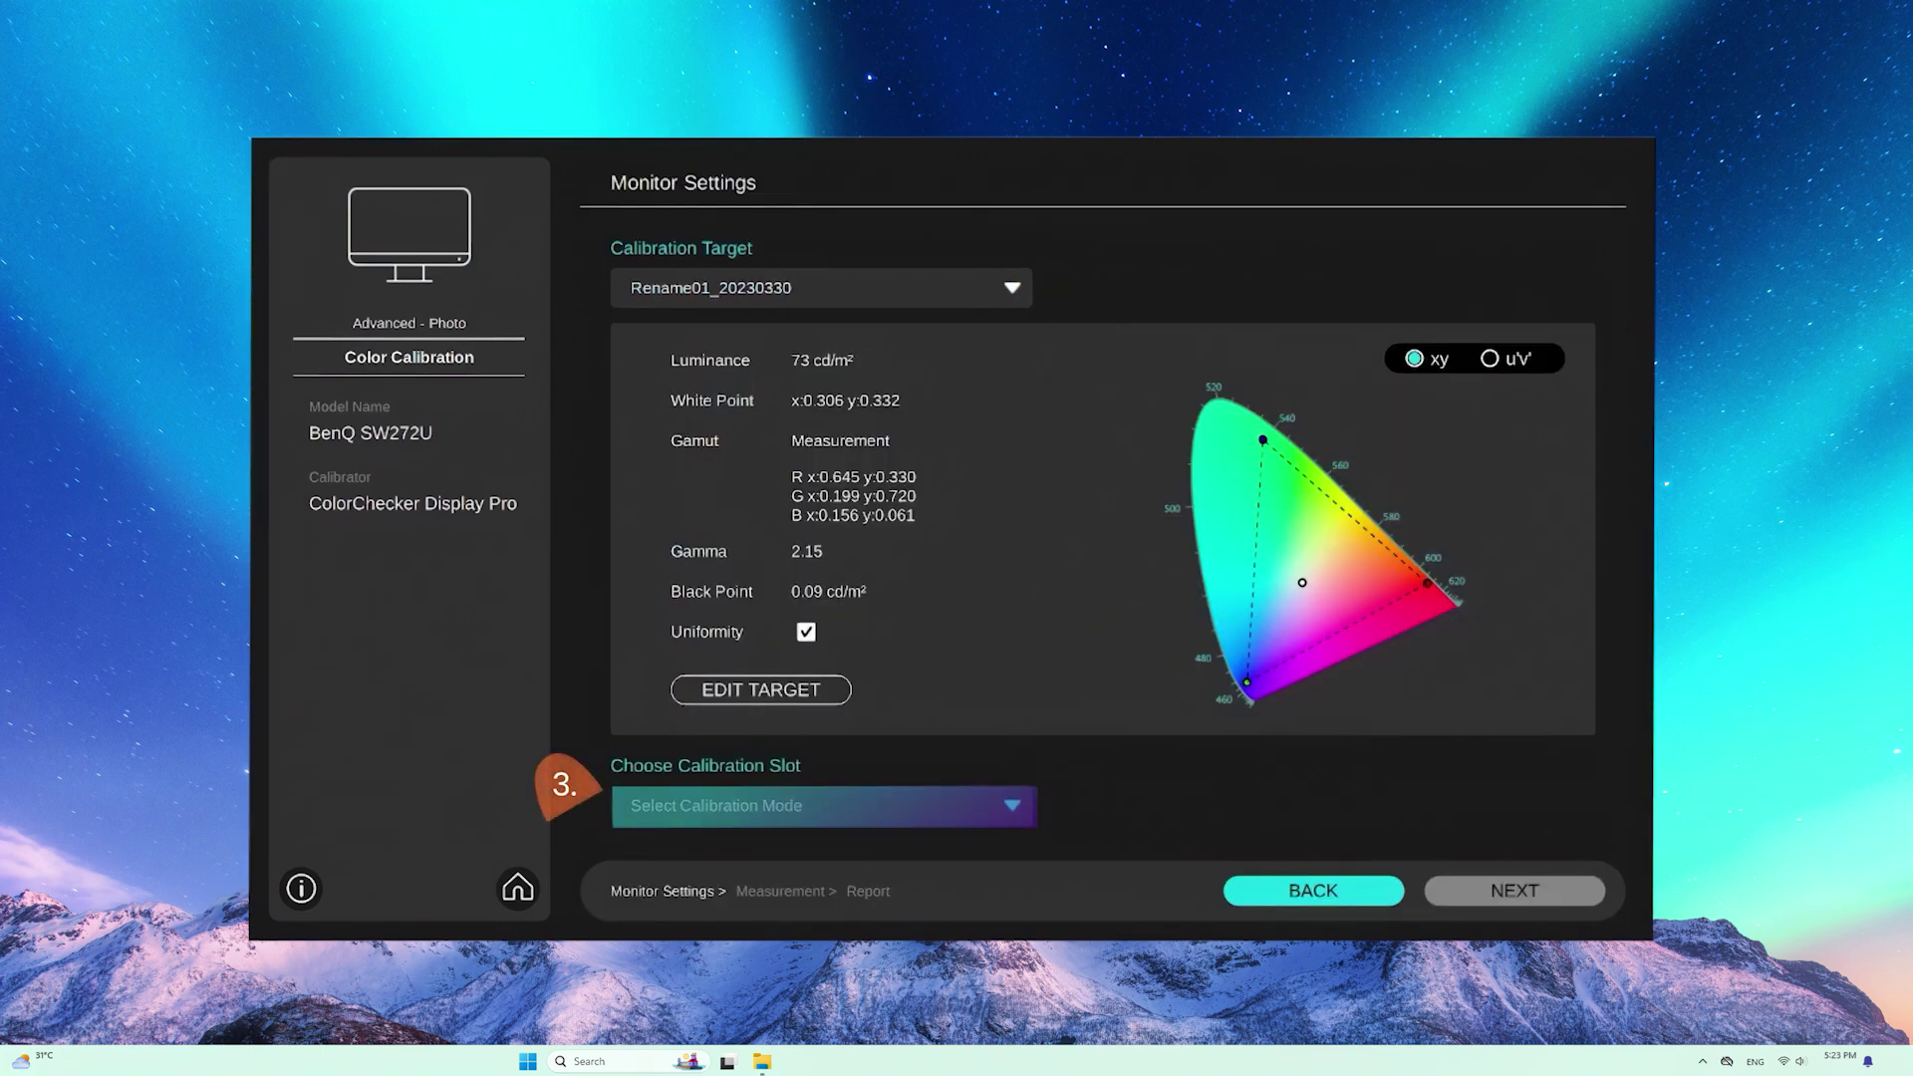
- Store the calibration in the Calibration-1 slot and run it to a PASSED report
{"action": "left_click", "coordinate": [1017, 805]}
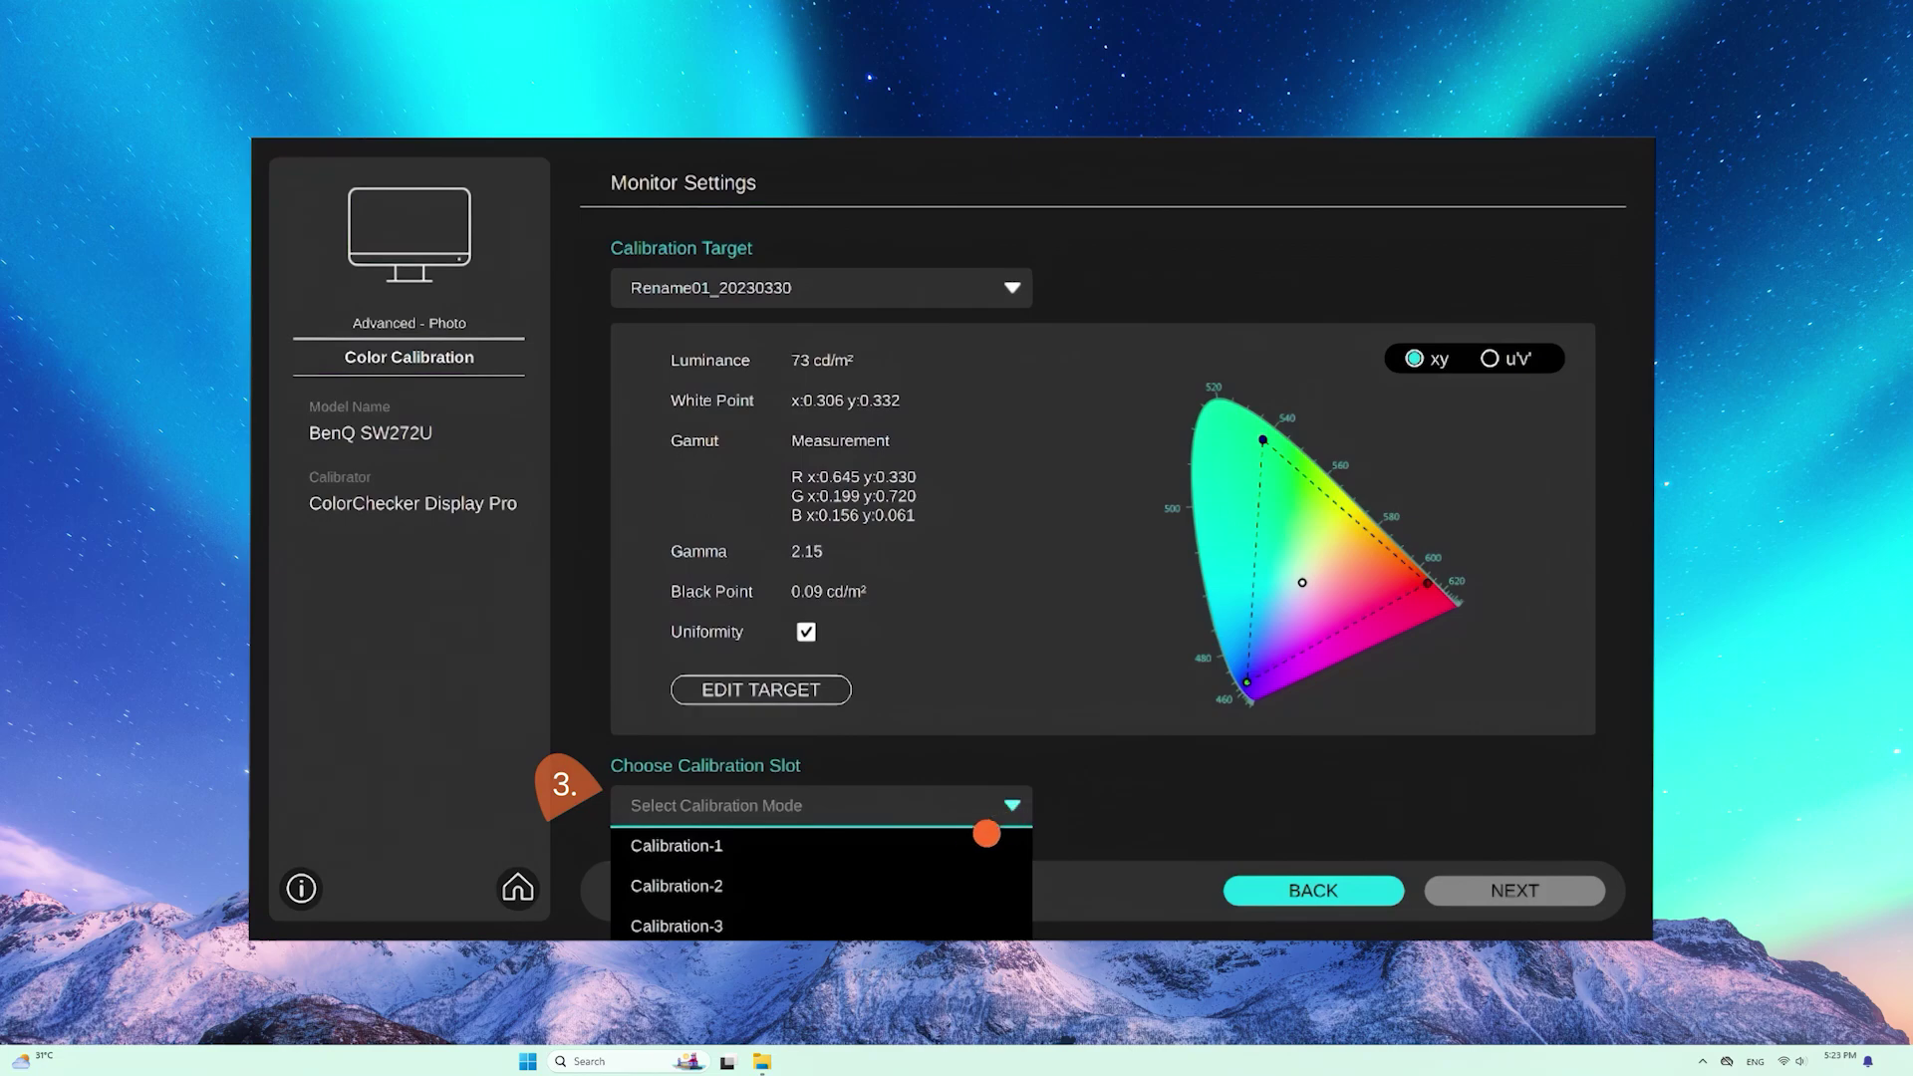
{"action": "left_click", "coordinate": [983, 842]}
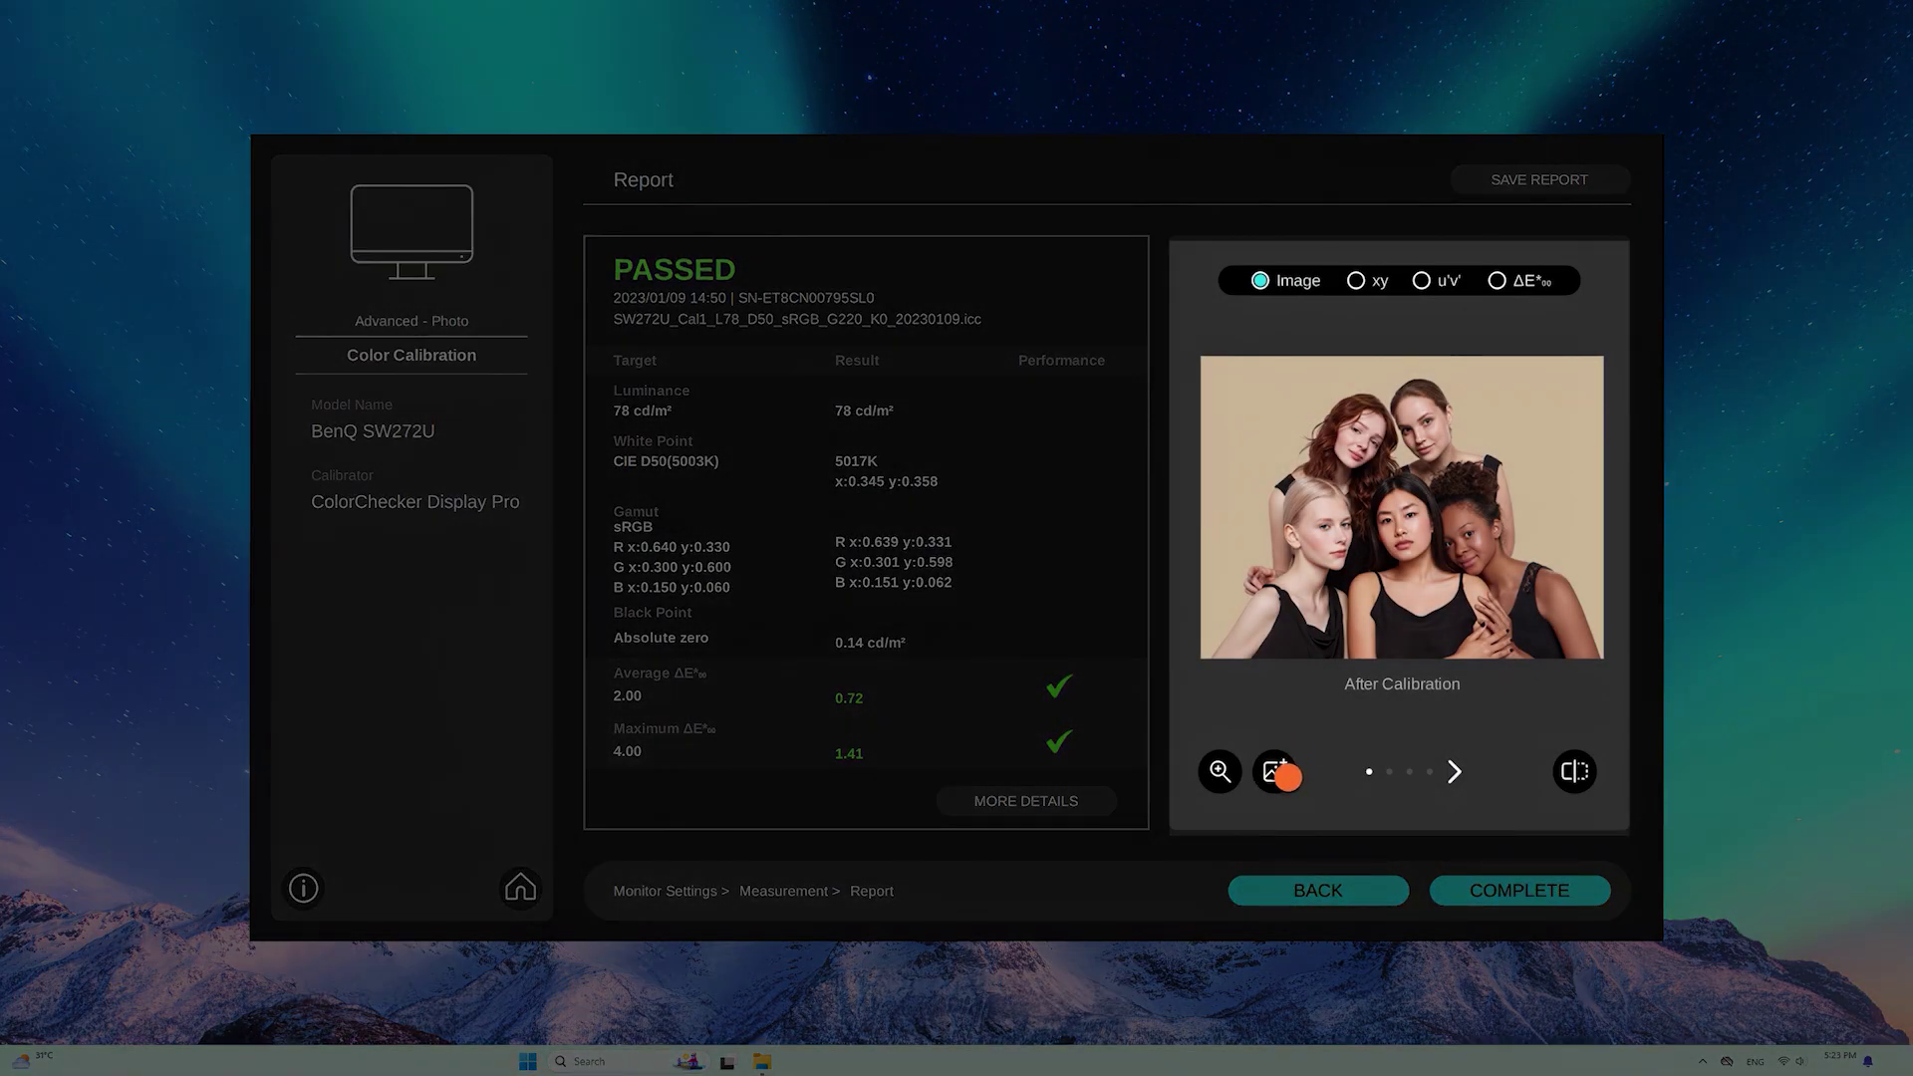
- Import field.jpg as a preview image, compare it before and after calibration, and close the viewer
{"action": "left_click", "coordinate": [1276, 772]}
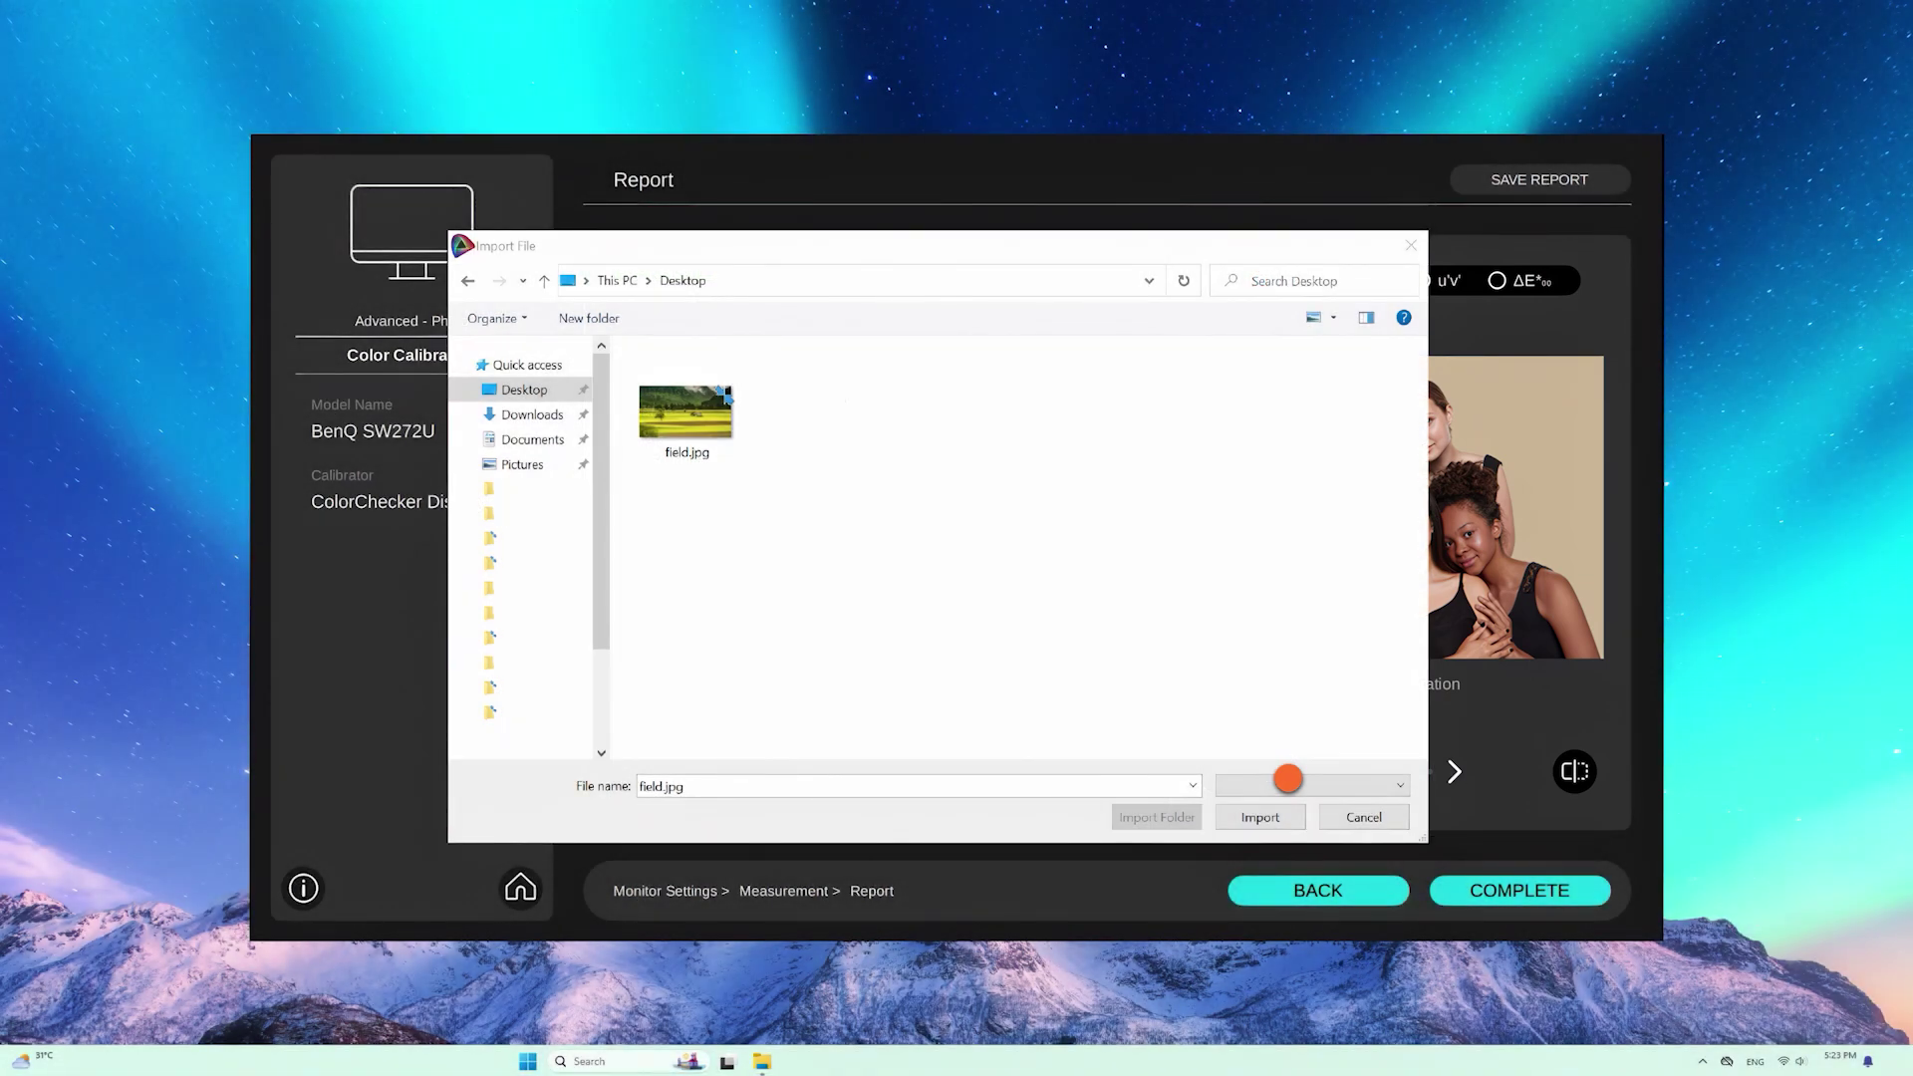
{"action": "left_click", "coordinate": [1282, 813]}
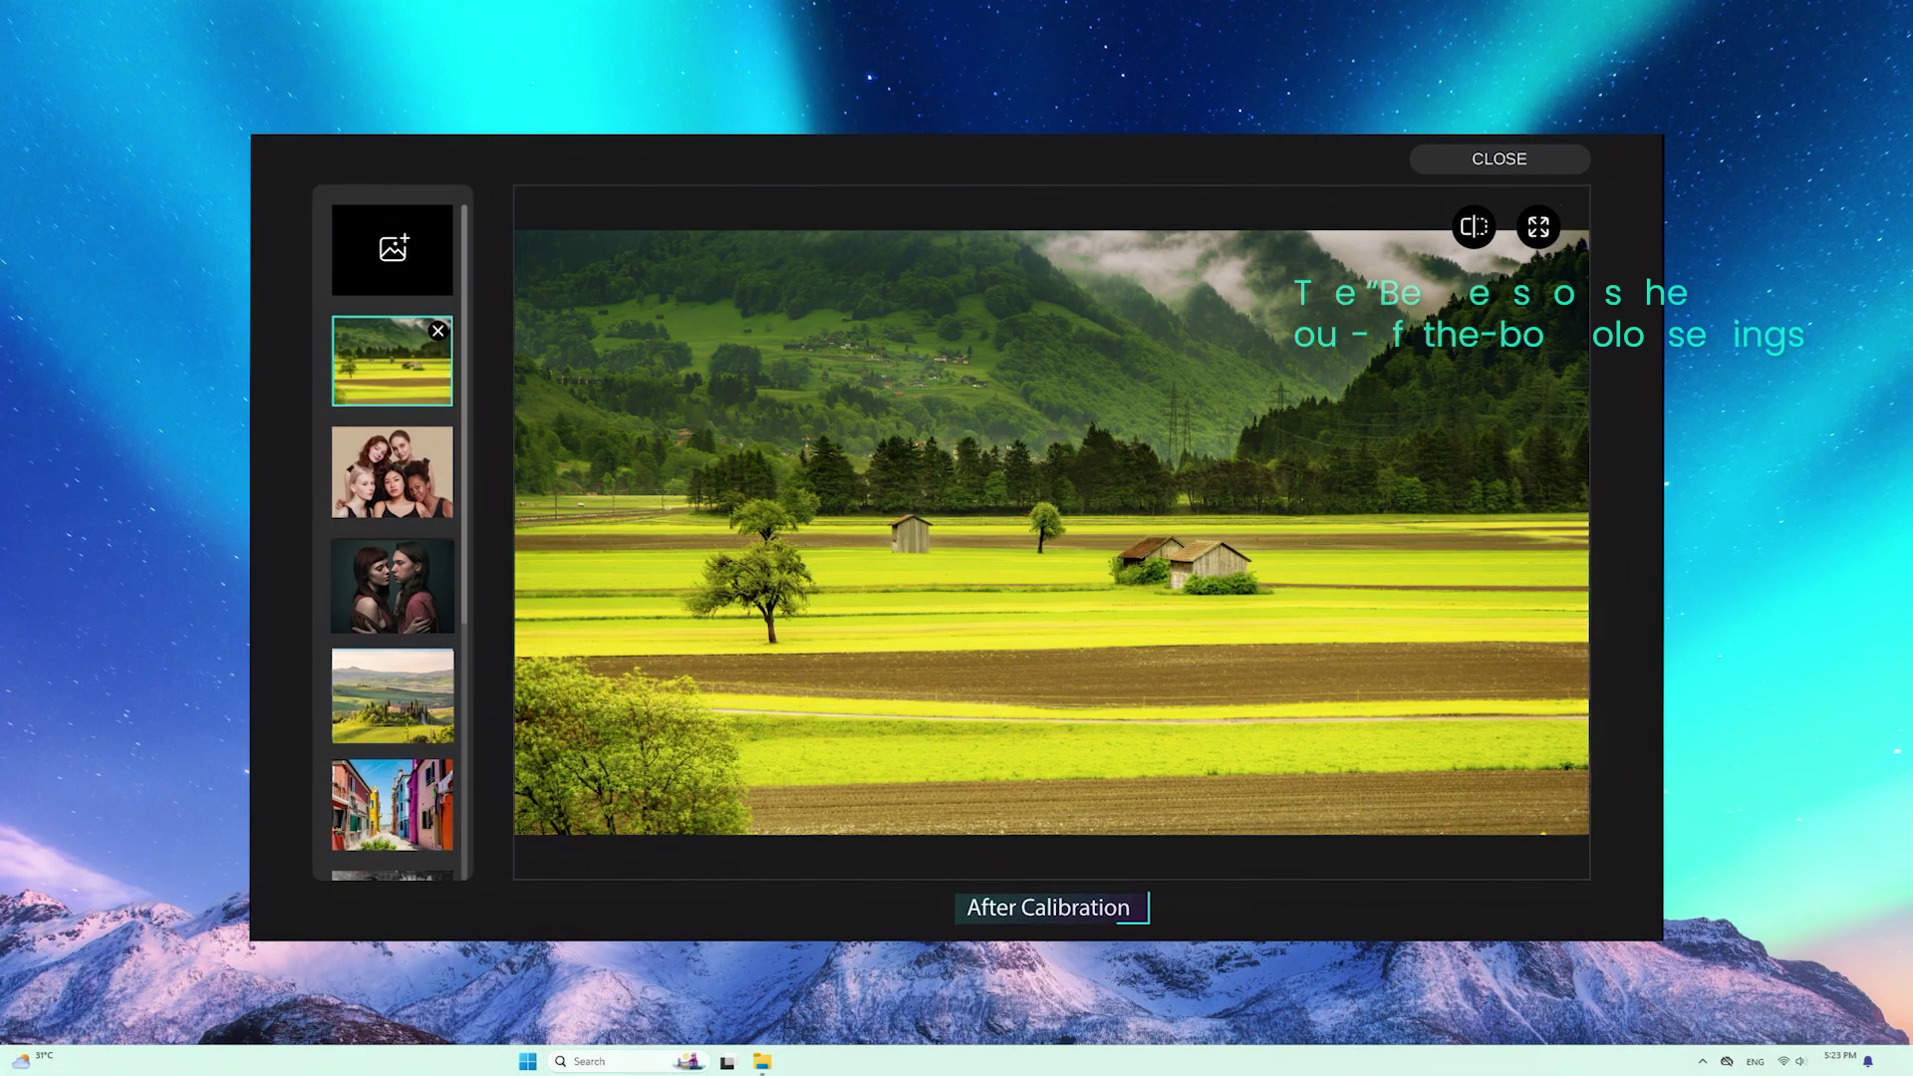
{"action": "left_click", "coordinate": [1472, 240]}
{"action": "left_click", "coordinate": [1473, 234]}
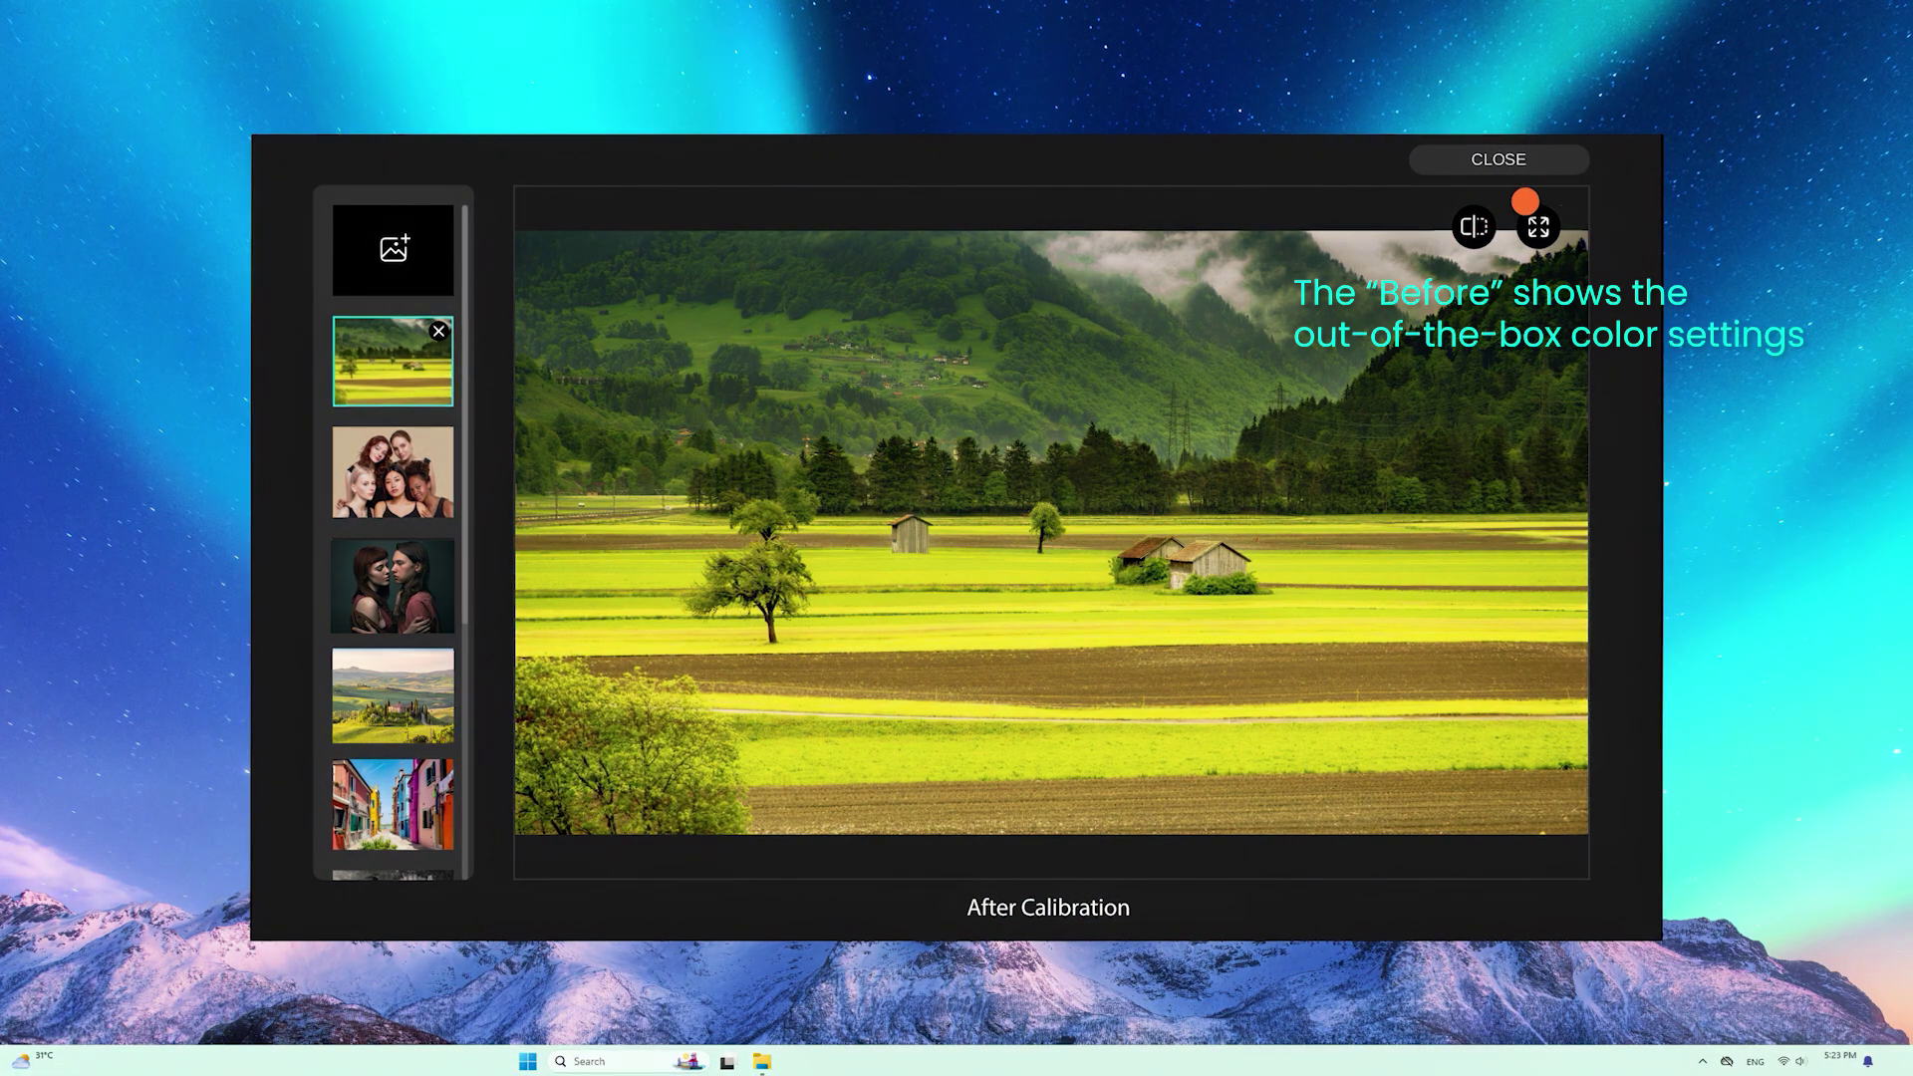
{"action": "left_click", "coordinate": [1559, 172]}
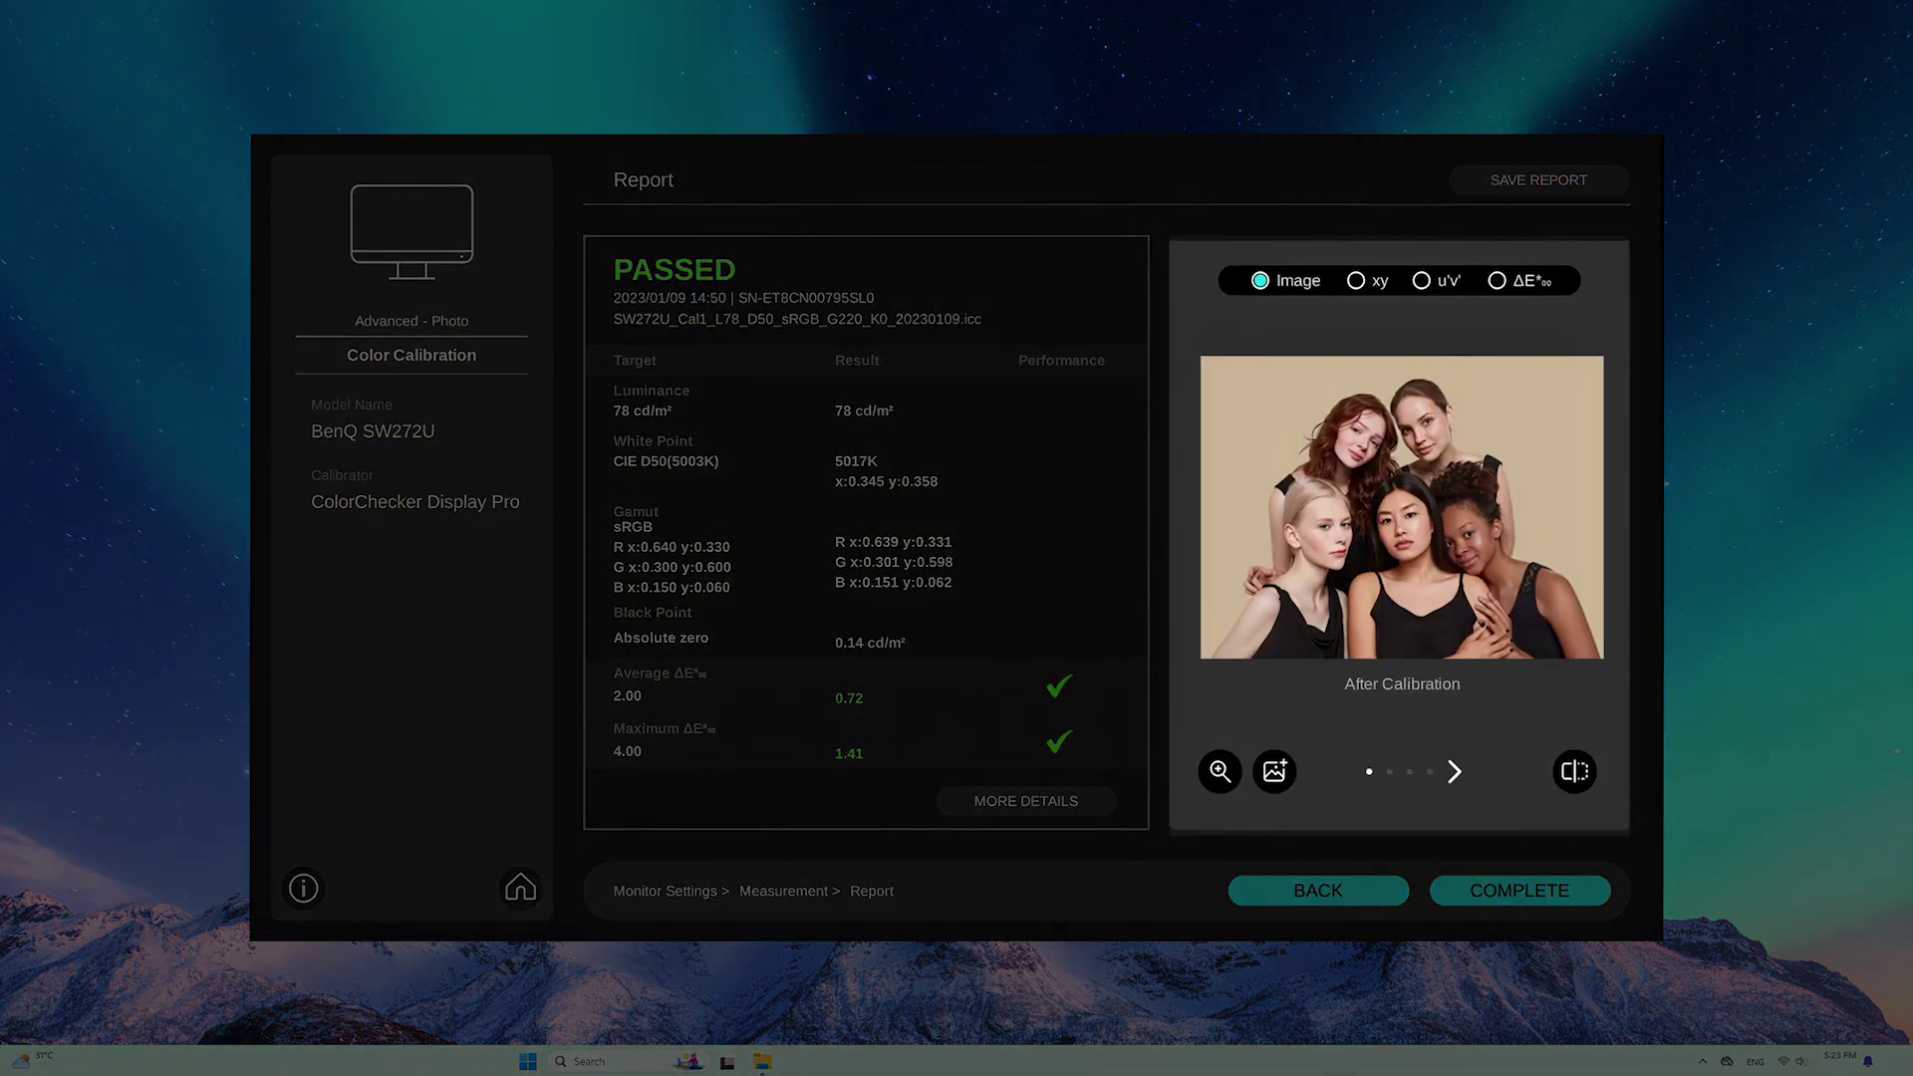
- Show the ΔE chart and per-patch details with targets 2.50 average, 3.50 maximum, then save the report
{"action": "left_click", "coordinate": [1501, 278]}
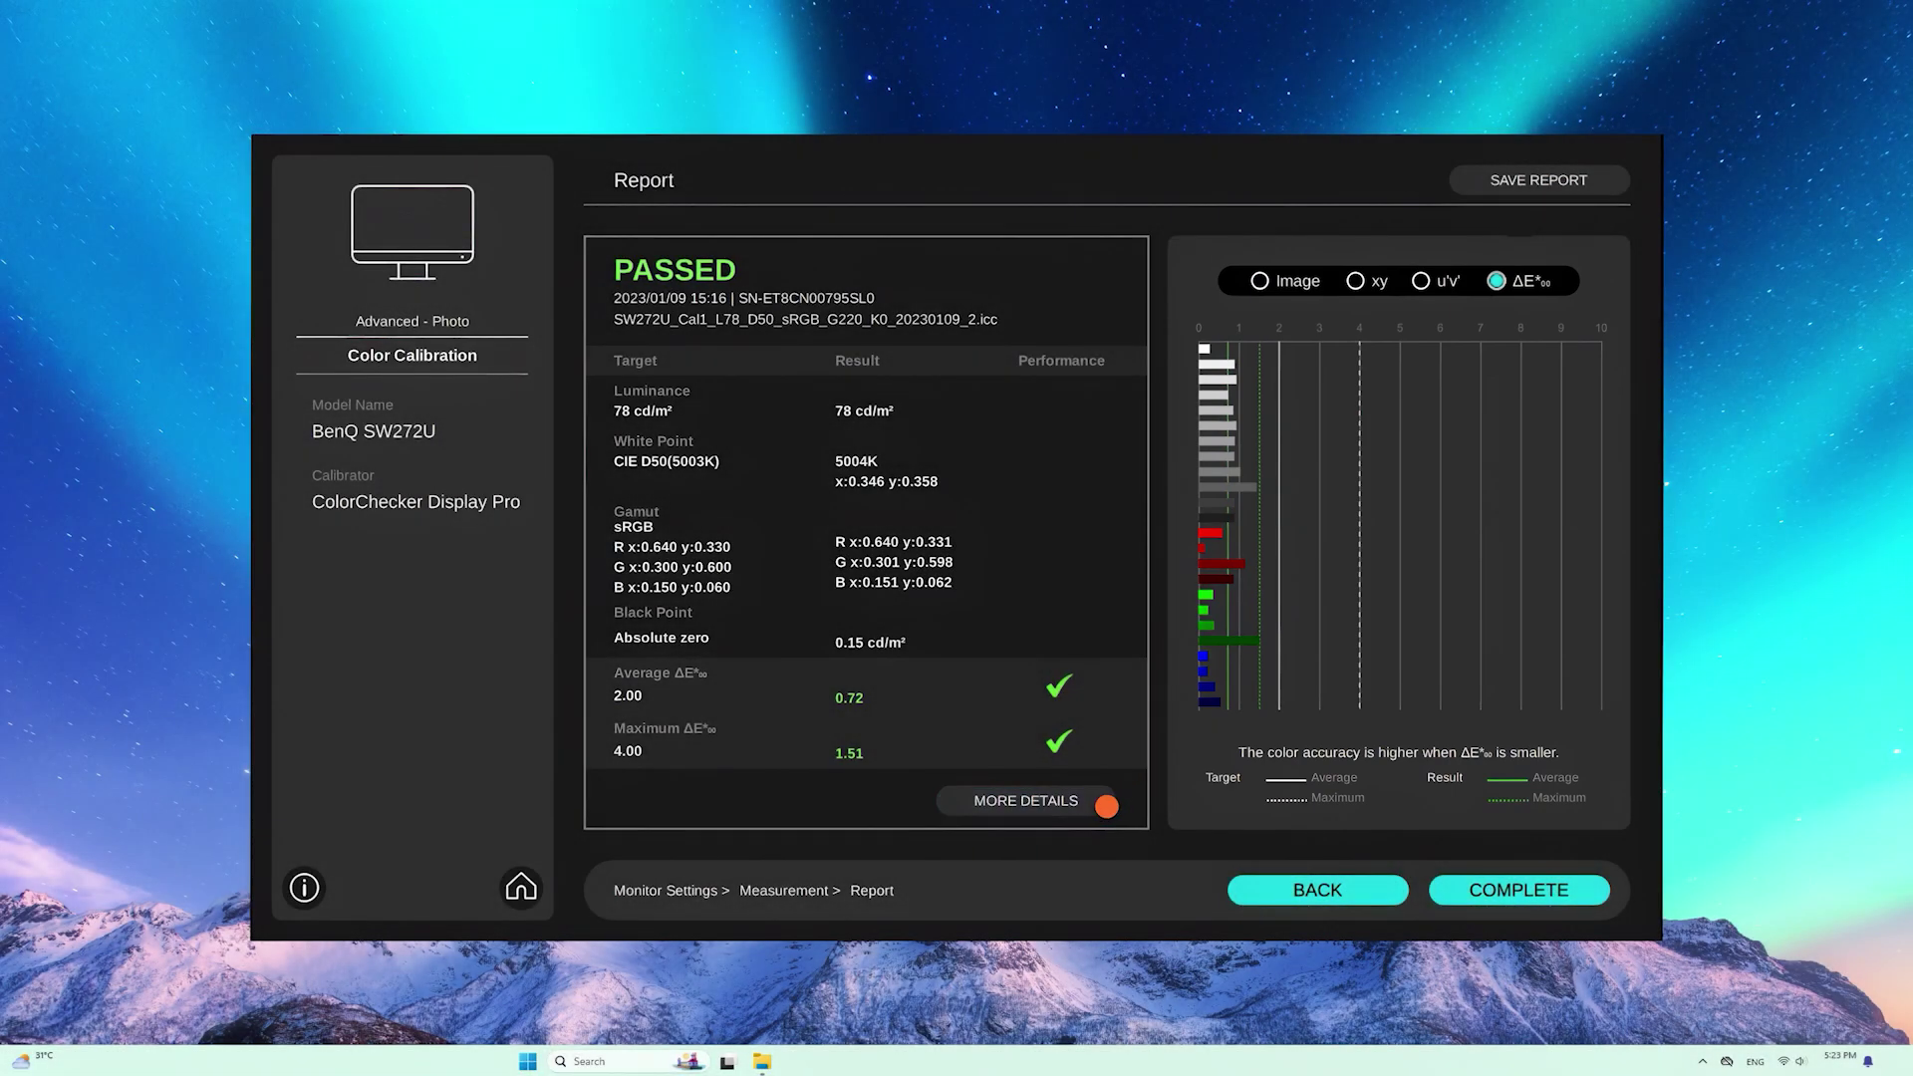
{"action": "left_click", "coordinate": [1106, 807]}
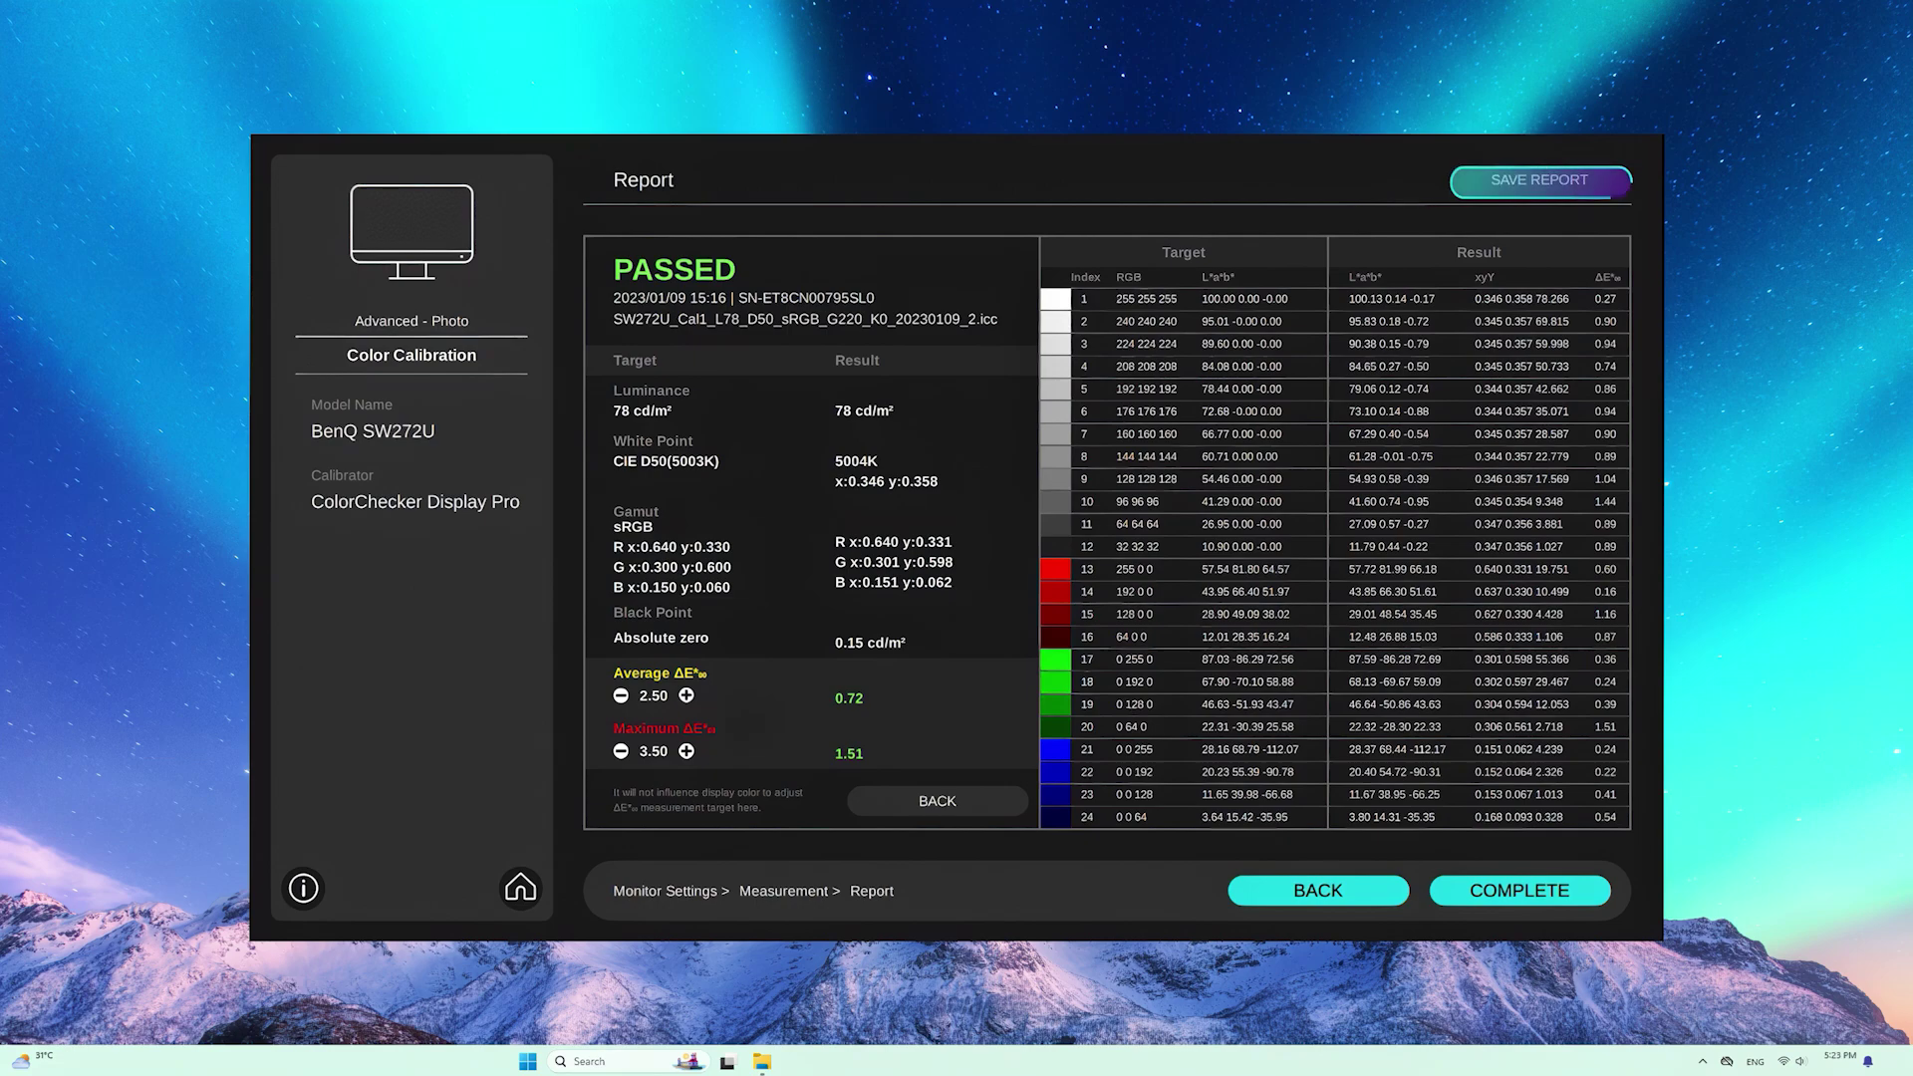
{"action": "left_click", "coordinate": [1531, 198]}
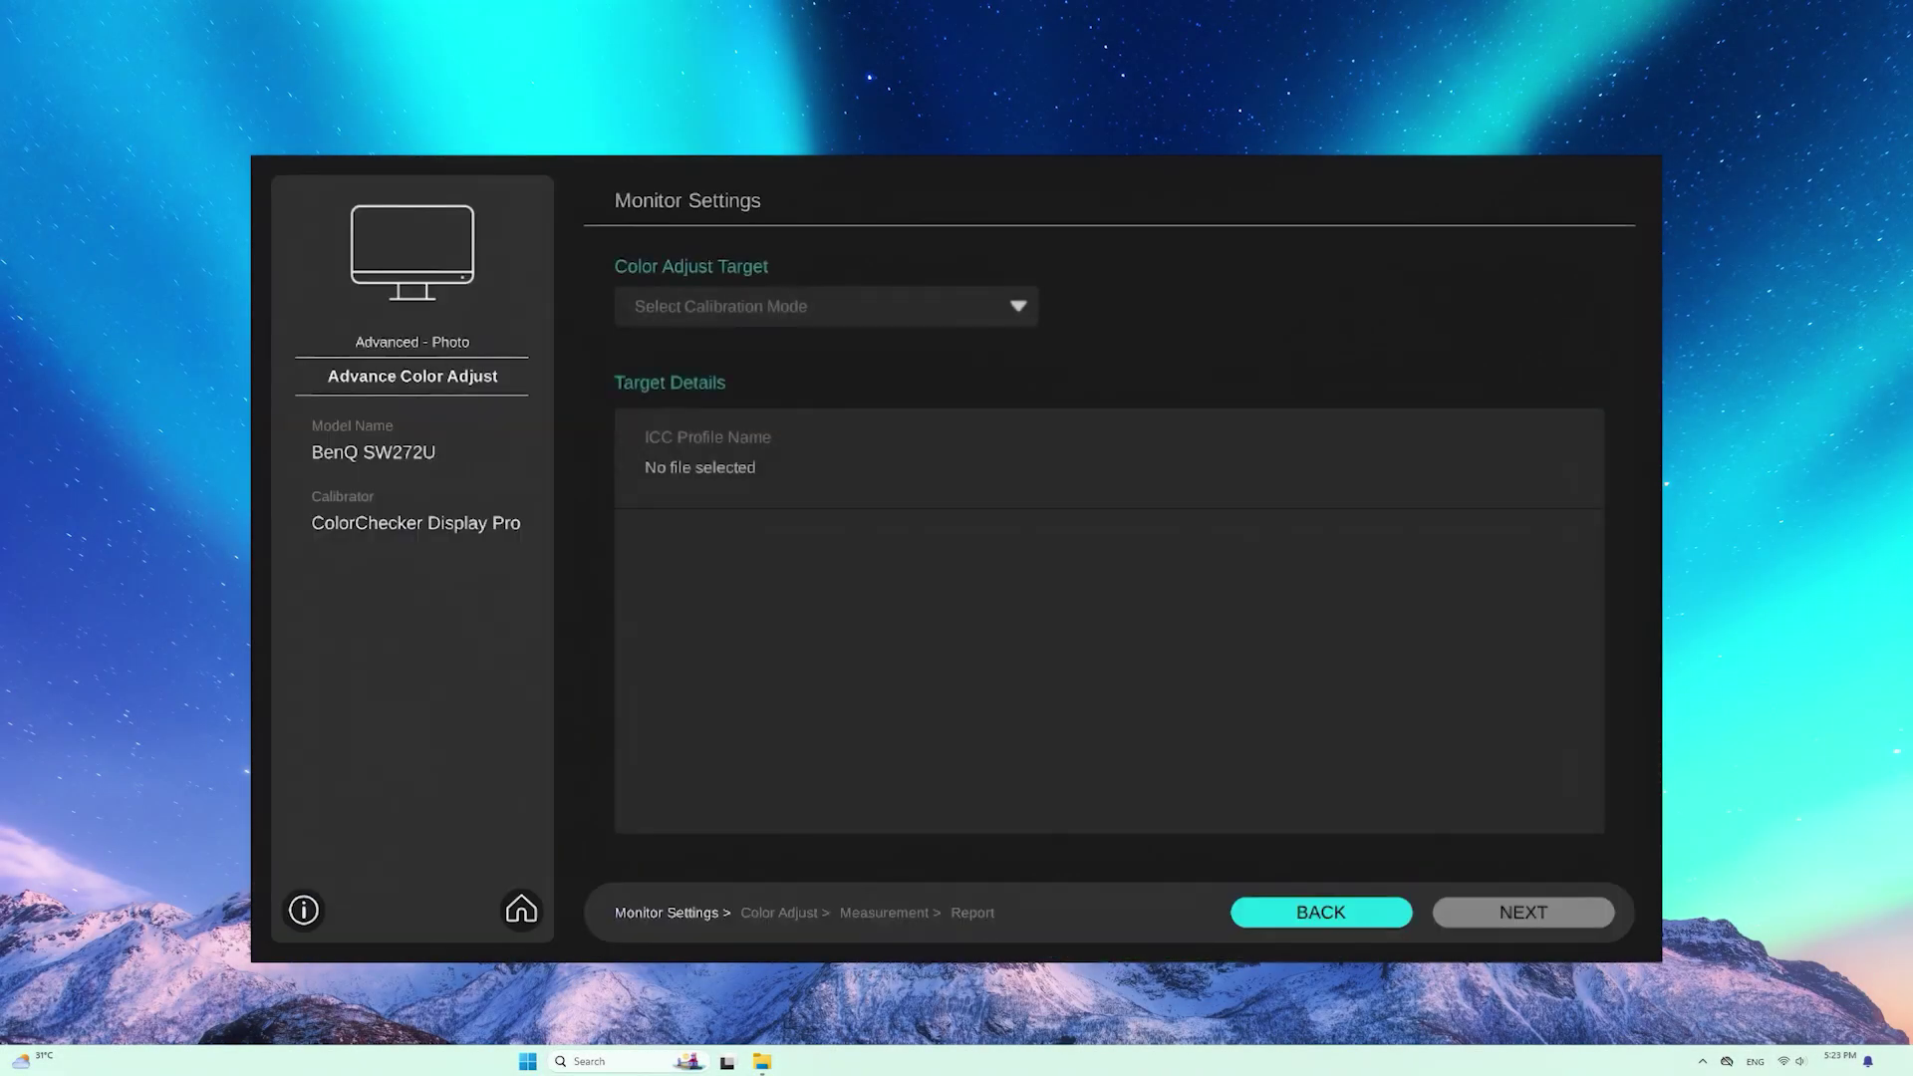
- Choose Calibration-1 as the colour adjust target
{"action": "left_click", "coordinate": [1019, 315]}
{"action": "left_click", "coordinate": [992, 347]}
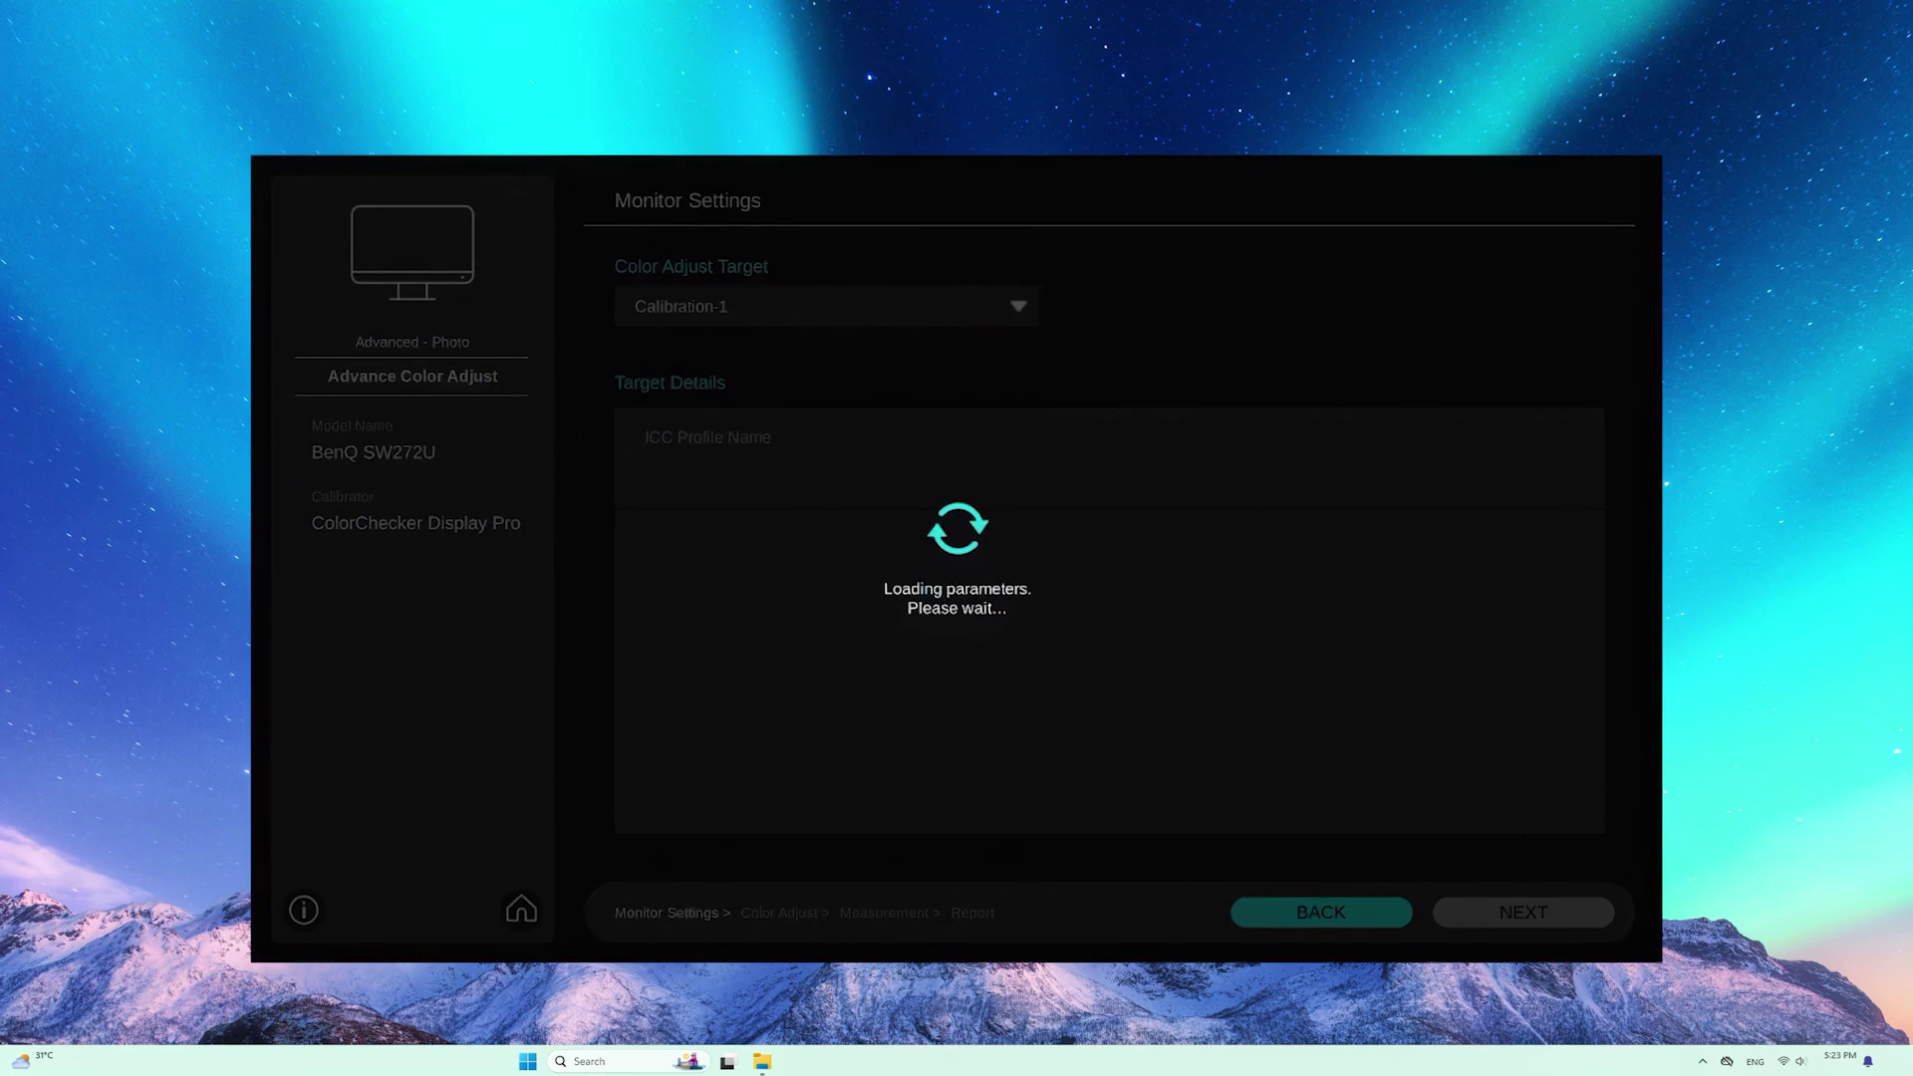
{"action": "left_click", "coordinate": [1456, 909]}
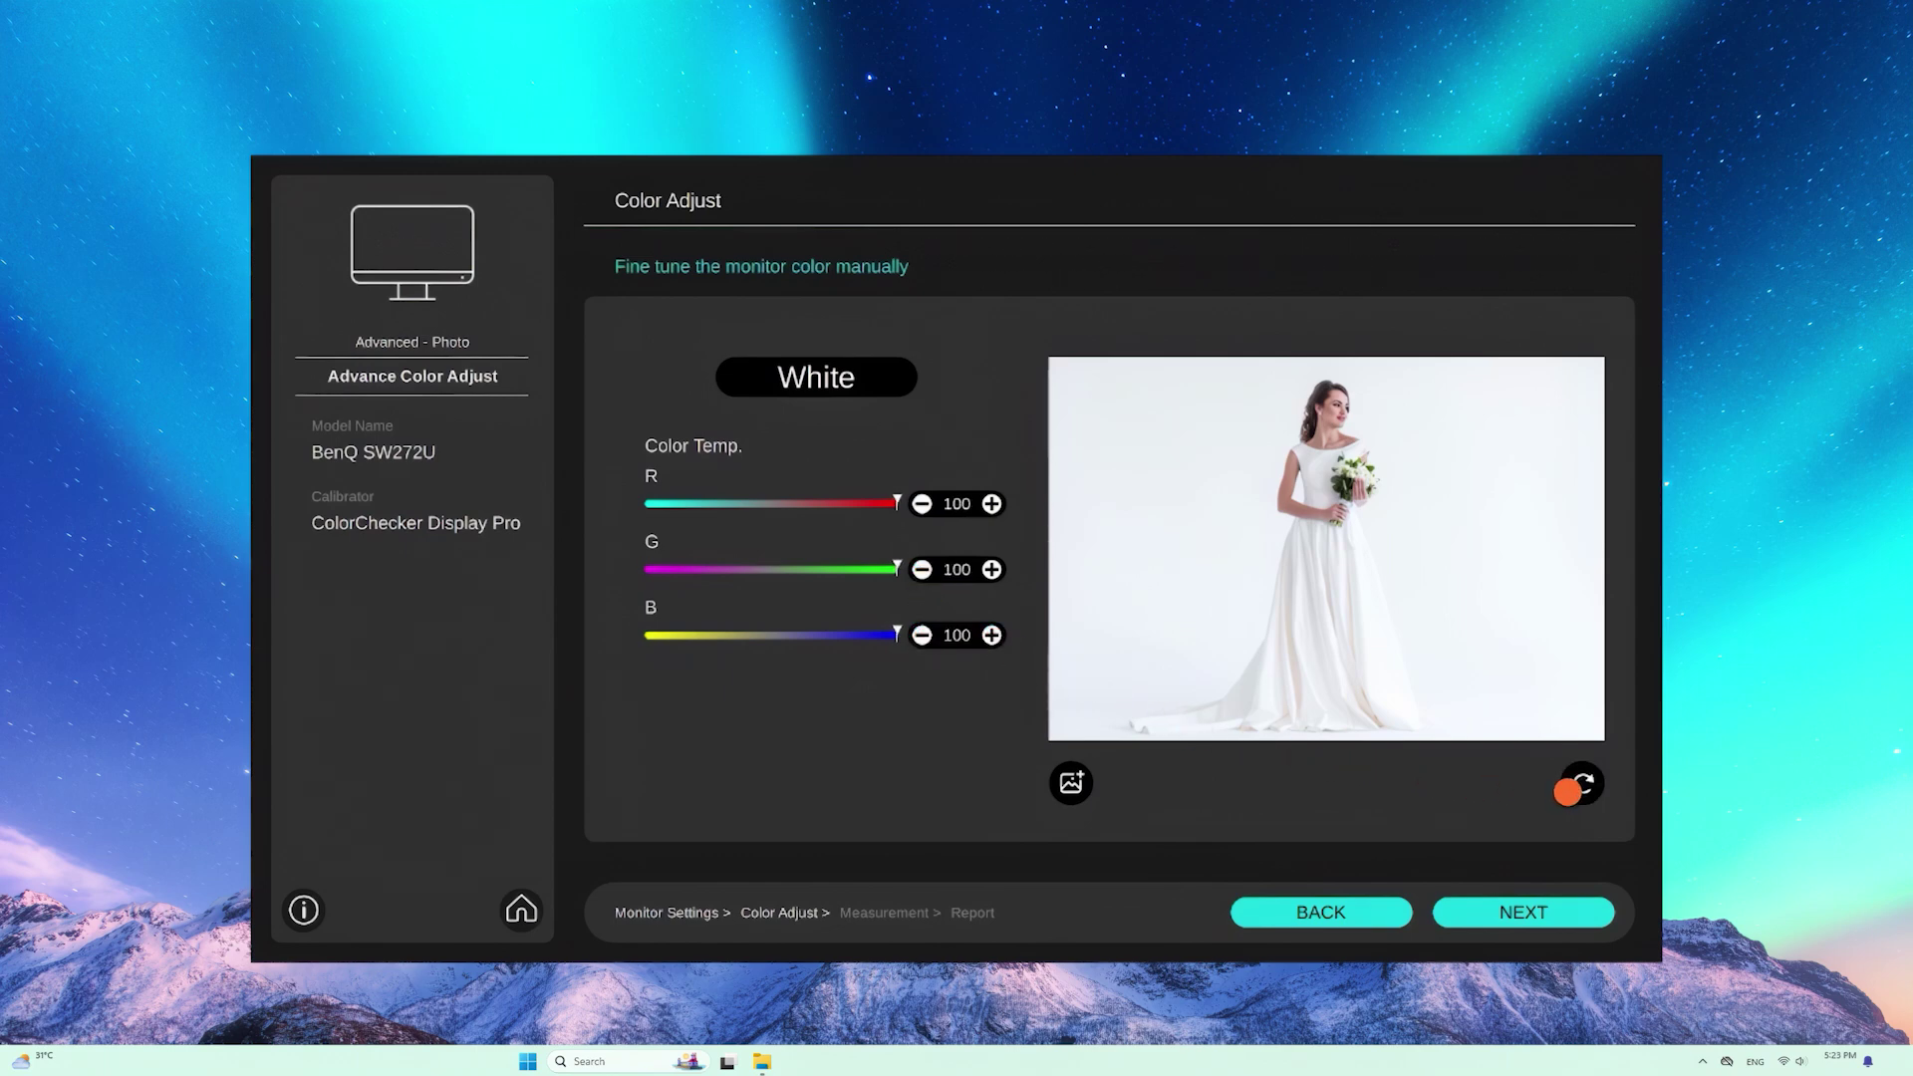
- Set red to hue 49 and saturation 51, review the other colours, and proceed to measurement
{"action": "left_click", "coordinate": [1567, 908]}
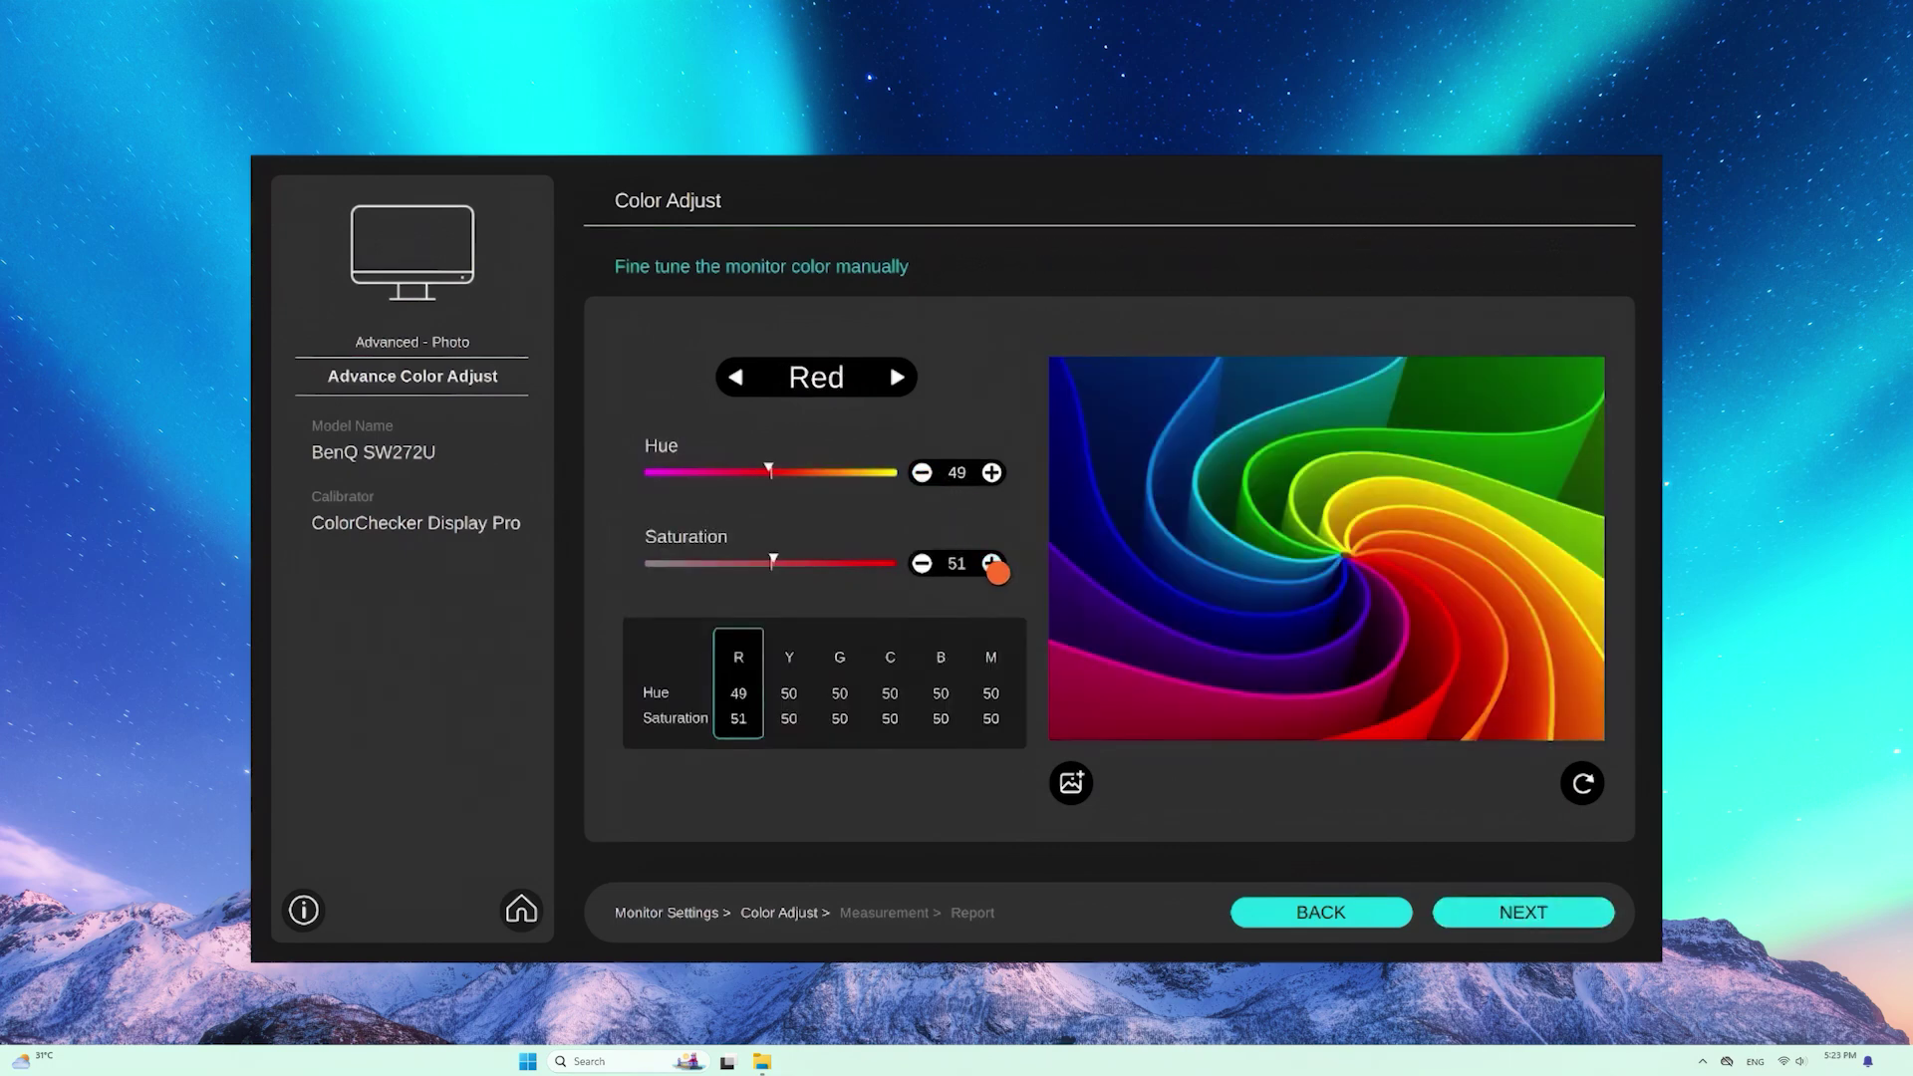
{"action": "left_click", "coordinate": [804, 672]}
{"action": "left_click", "coordinate": [847, 673]}
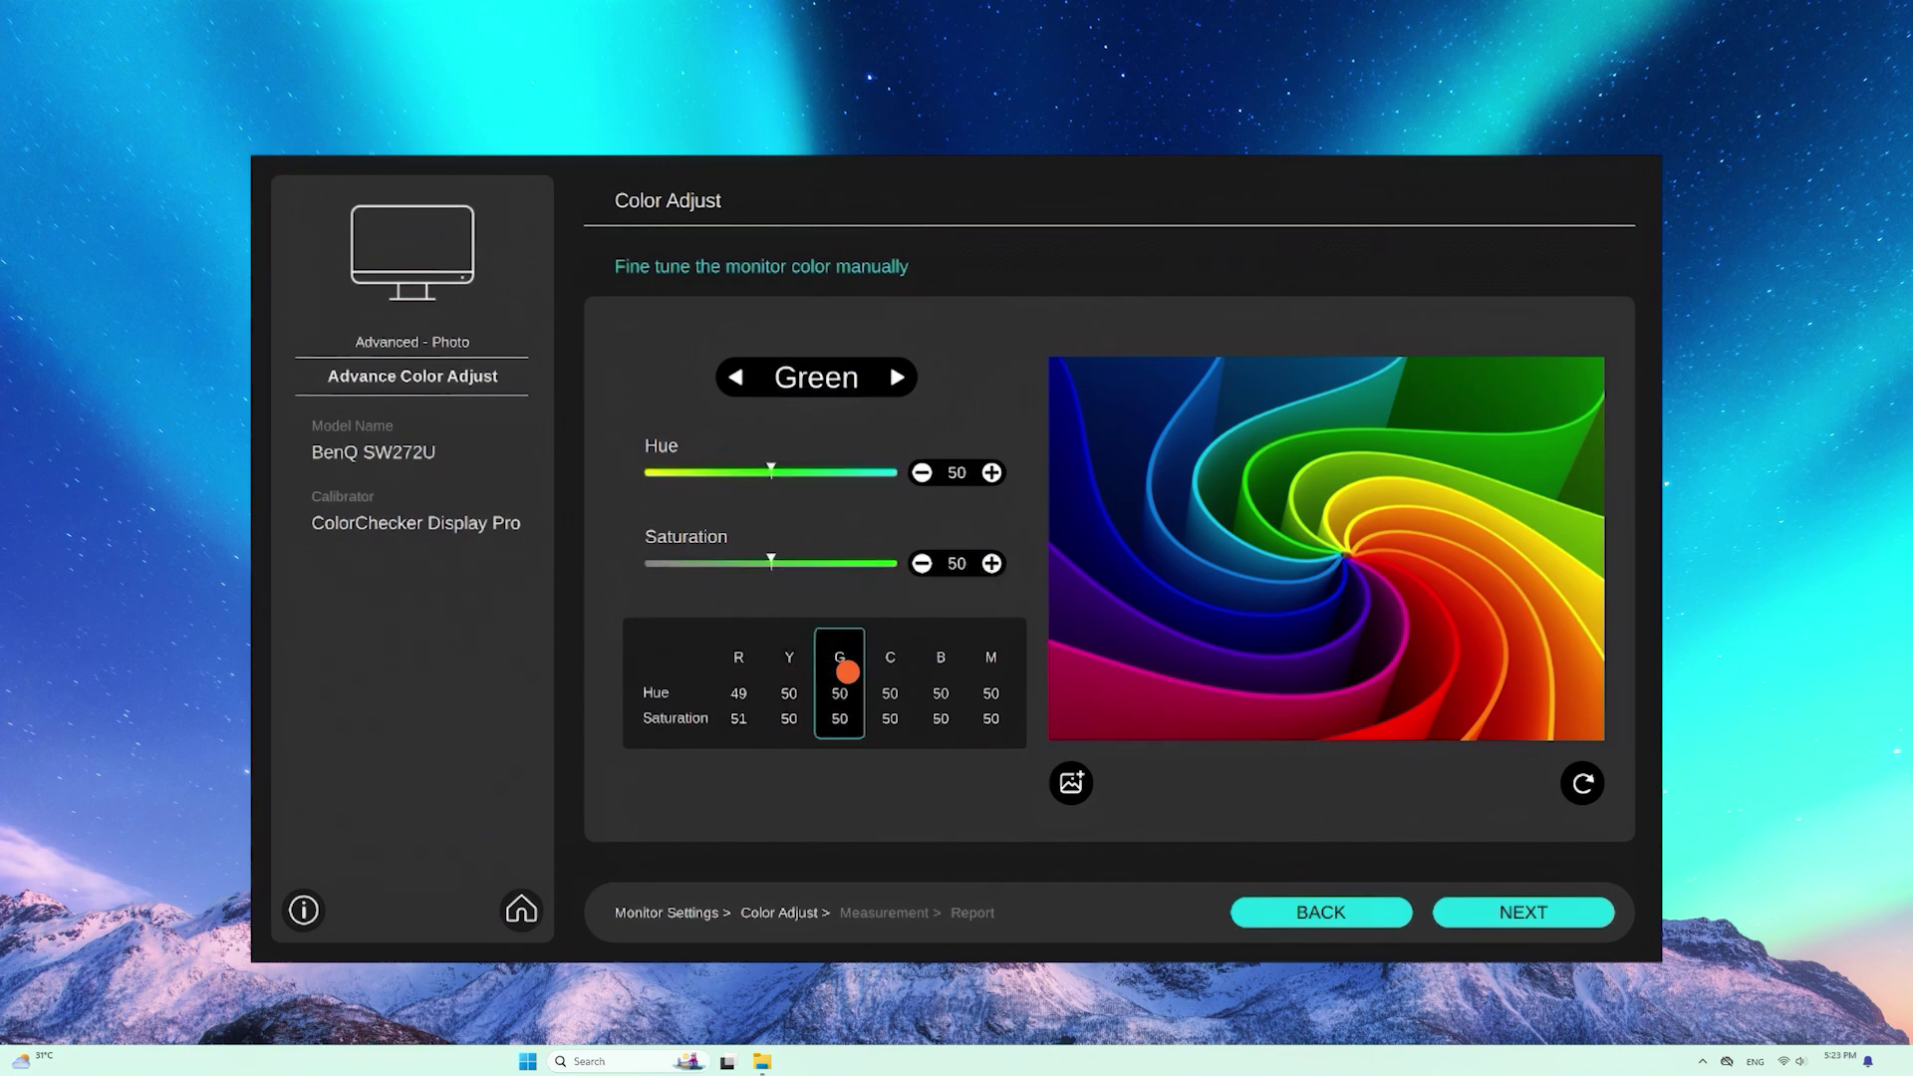
{"action": "left_click", "coordinate": [899, 672]}
{"action": "left_click", "coordinate": [950, 673]}
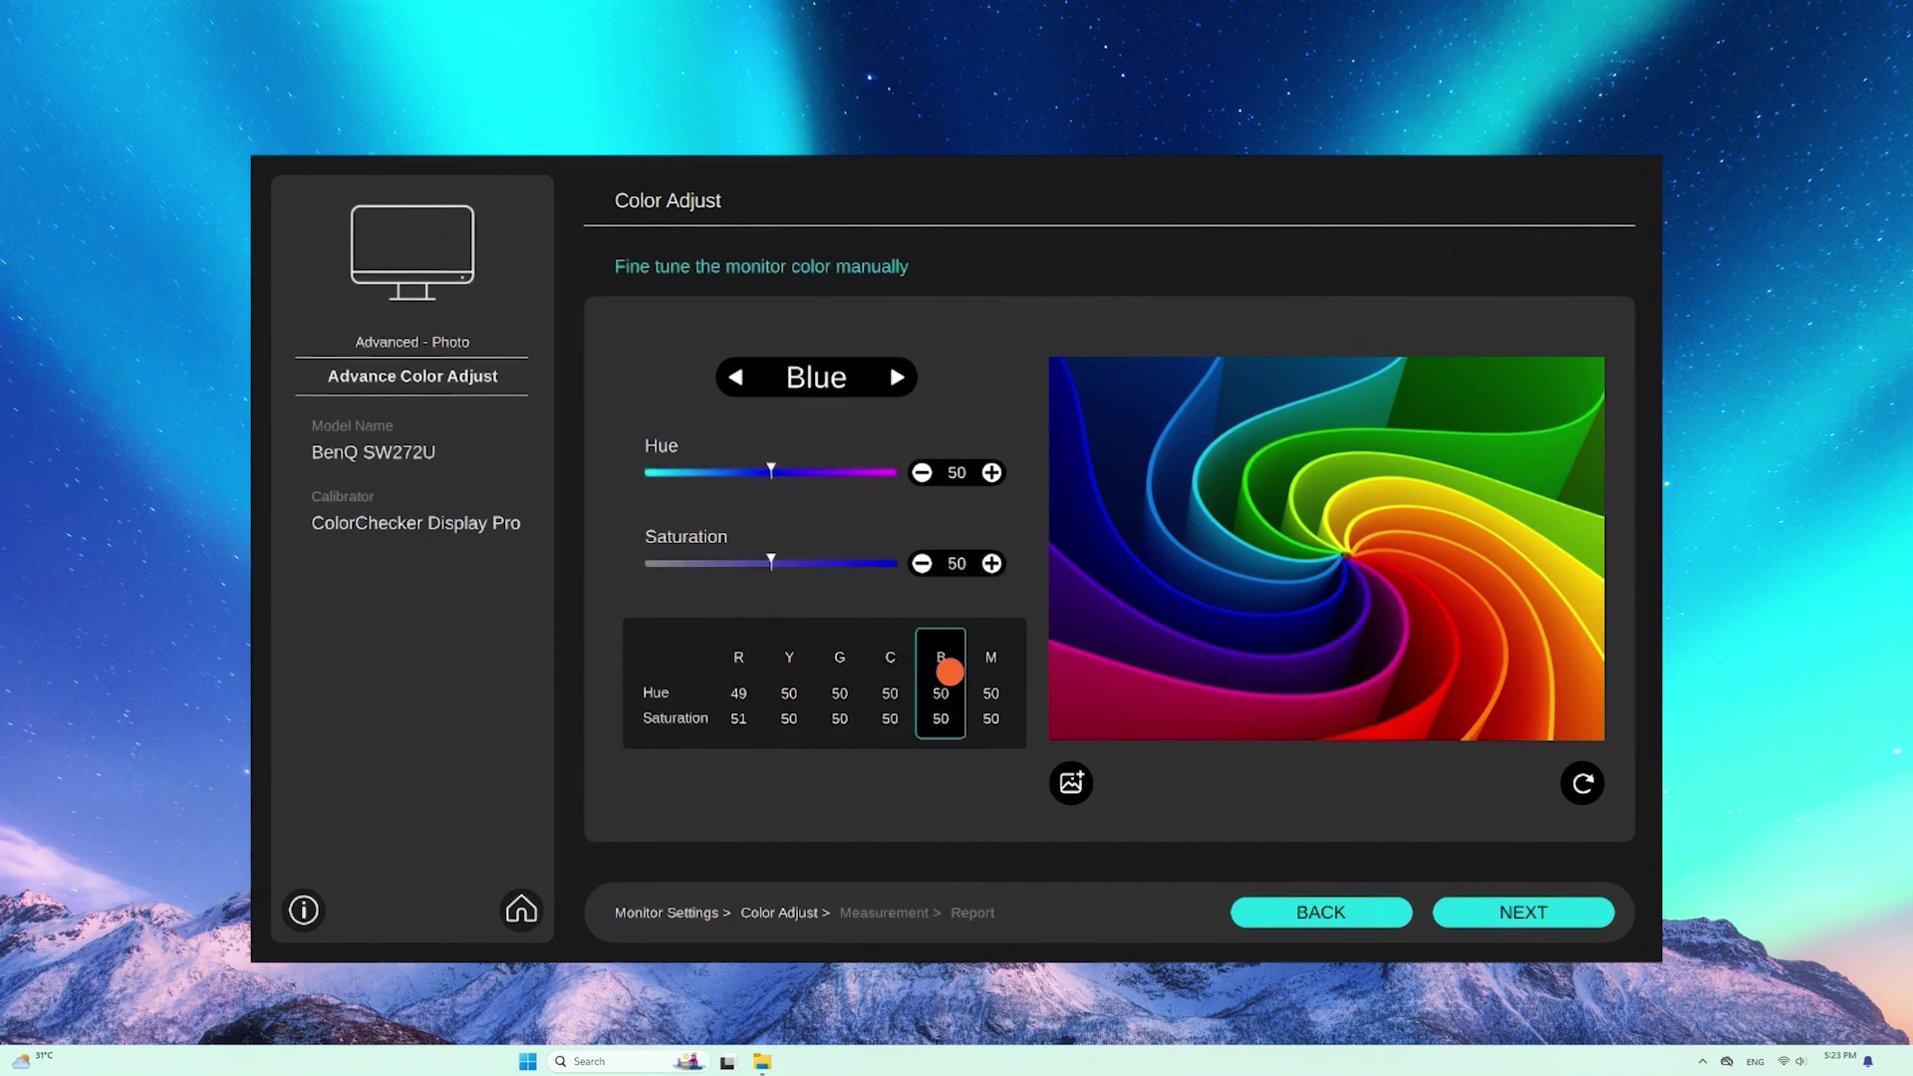
{"action": "left_click", "coordinate": [999, 673]}
{"action": "left_click", "coordinate": [1445, 909]}
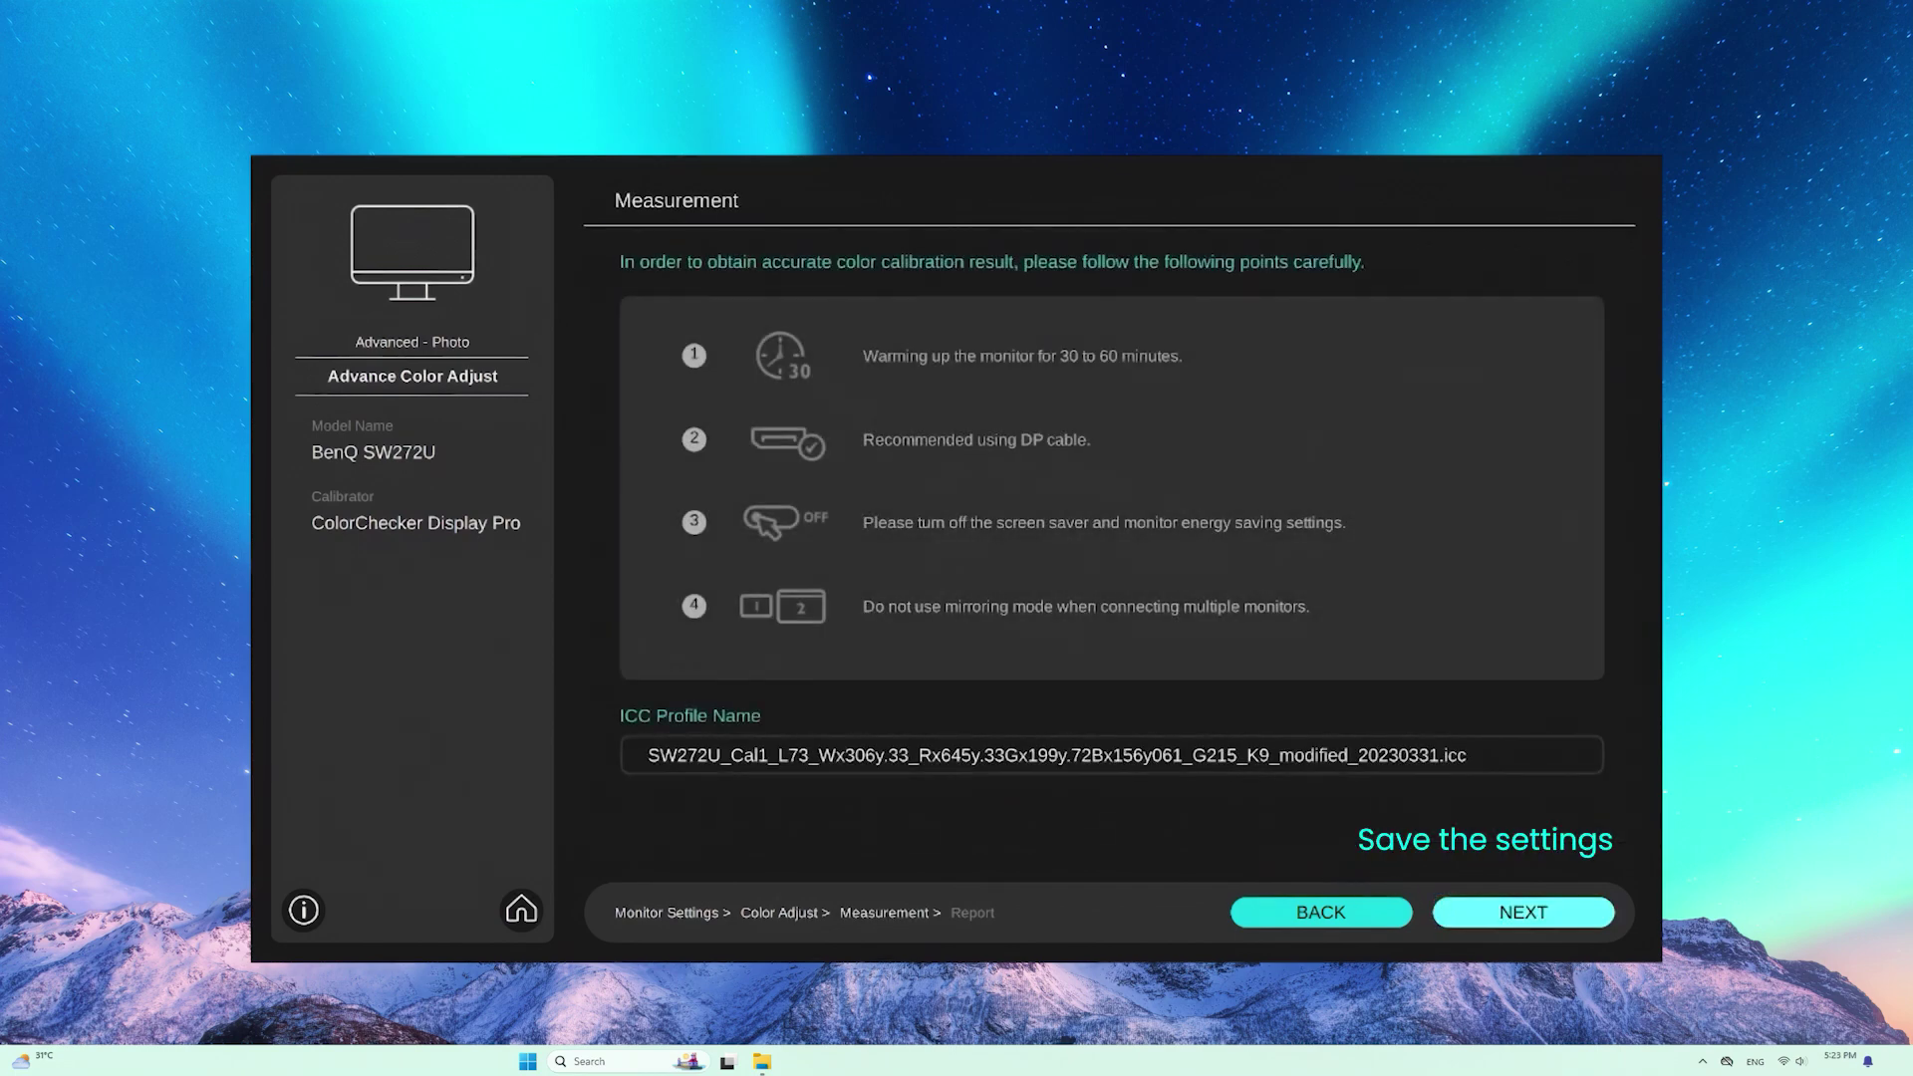